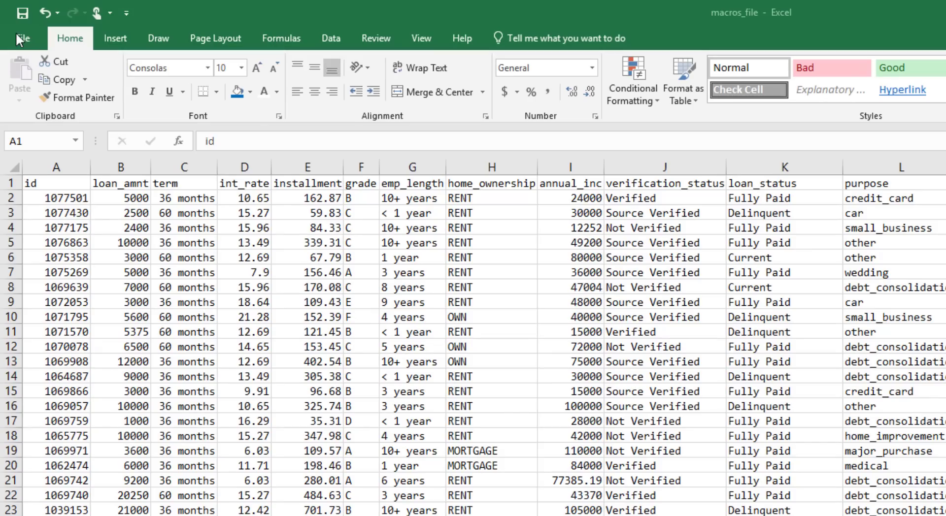
Enable the Developer tab among the main tabs in the ribbon customization options
{"action": "left_click", "coordinate": [18, 37]}
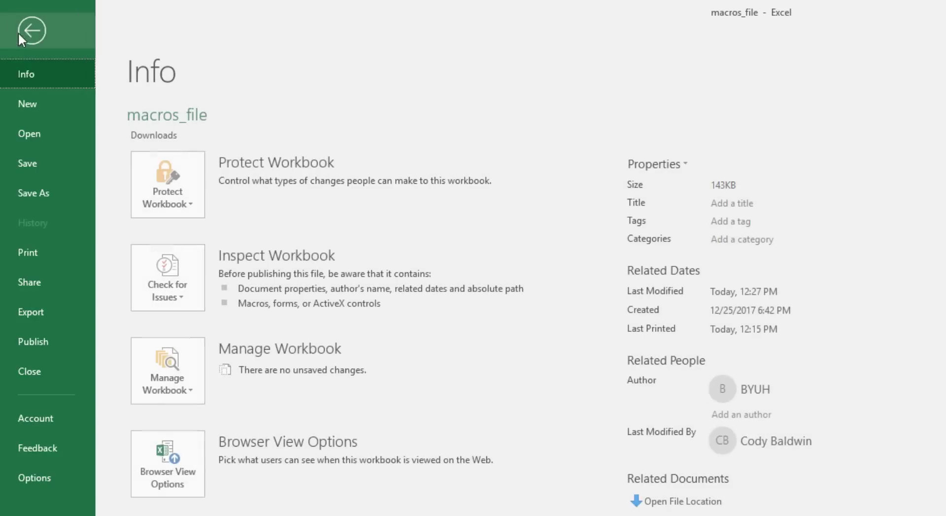
{"action": "left_click", "coordinate": [34, 476]}
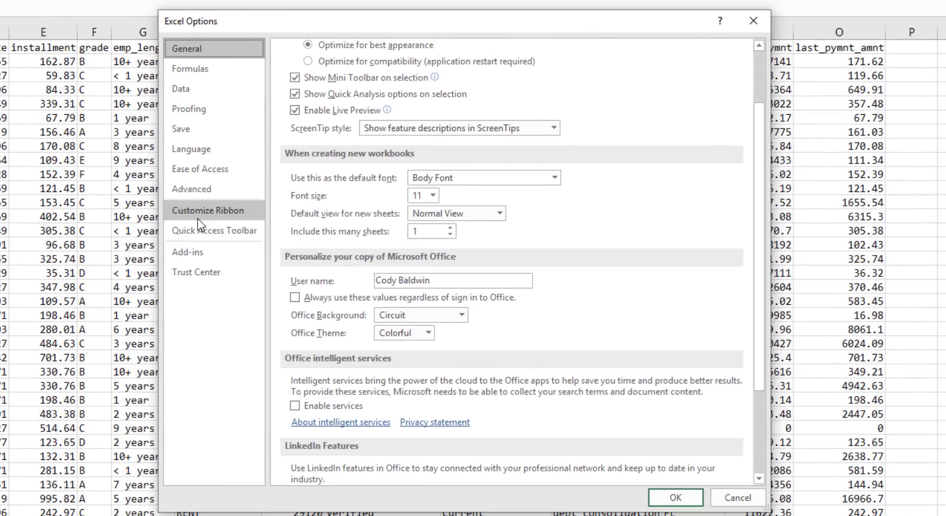
{"action": "left_click", "coordinate": [197, 219]}
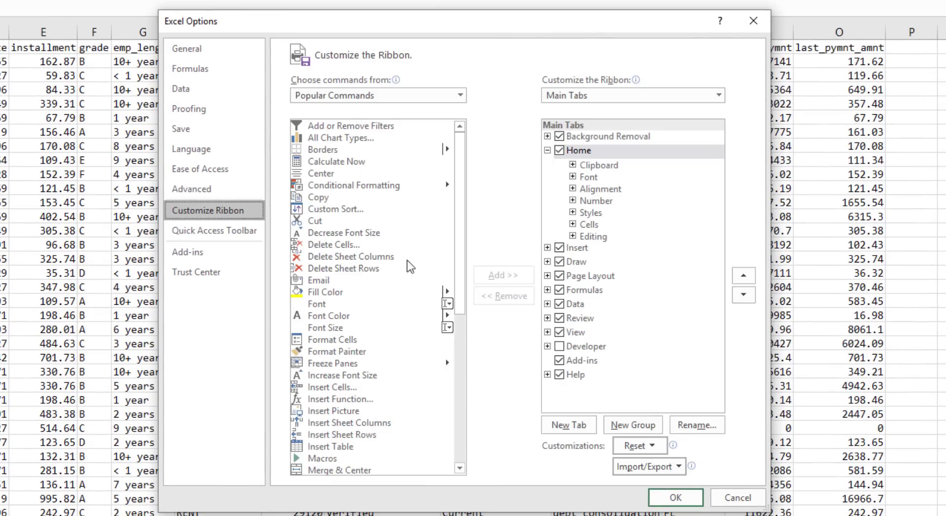
{"action": "left_click", "coordinate": [560, 347]}
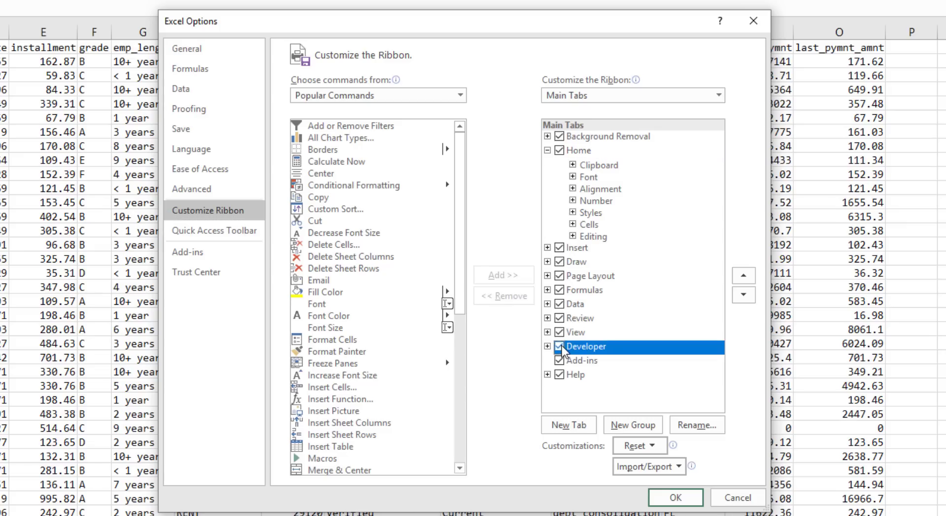
{"action": "left_click", "coordinate": [673, 499]}
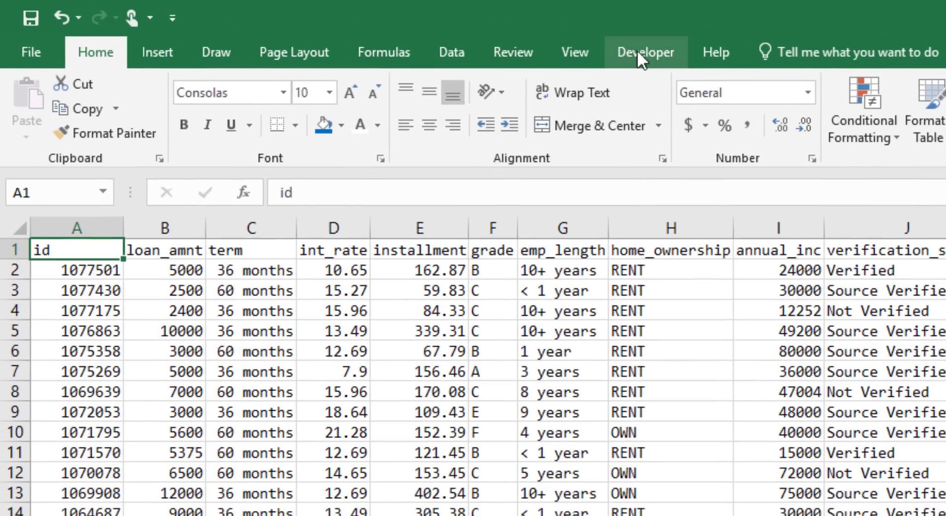
Set up a new macro recording named loans_report
{"action": "left_click", "coordinate": [611, 44]}
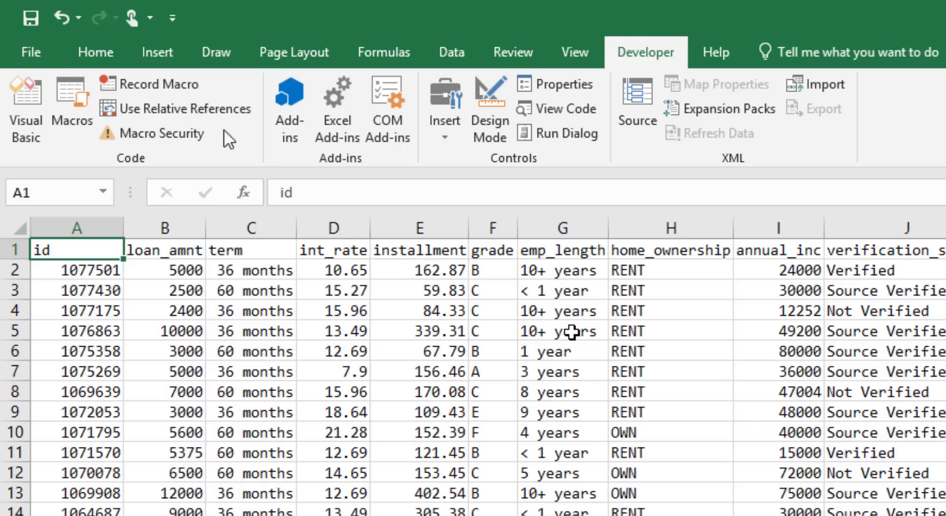
{"action": "left_click", "coordinate": [169, 86]}
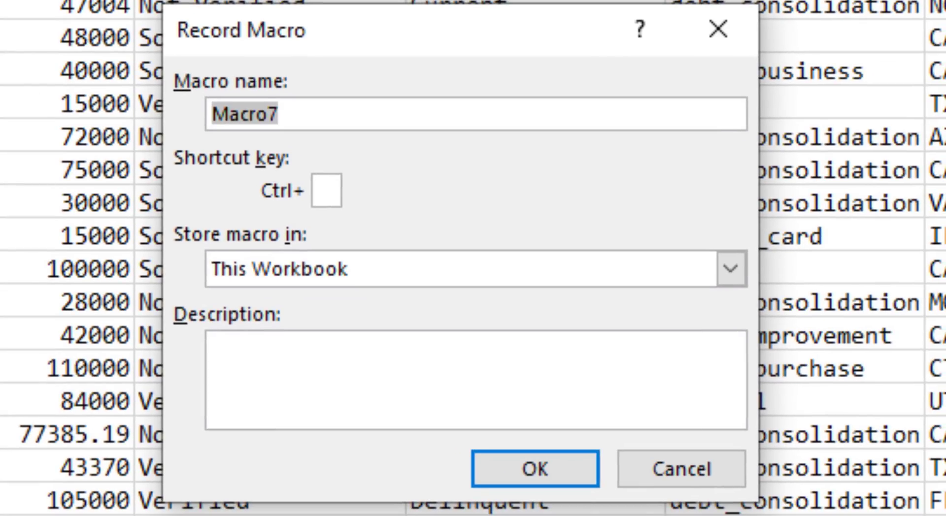
{"action": "type", "text": "loans_"}
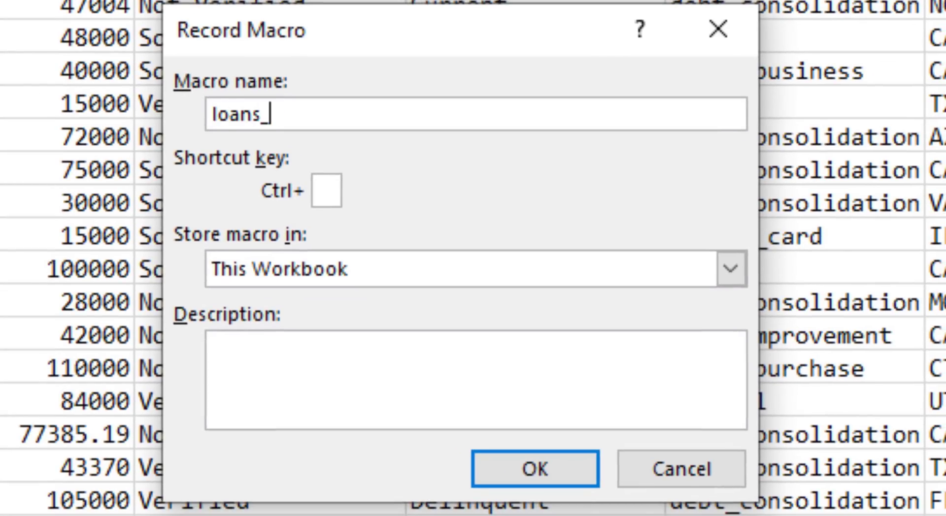
{"action": "type", "text": "report"}
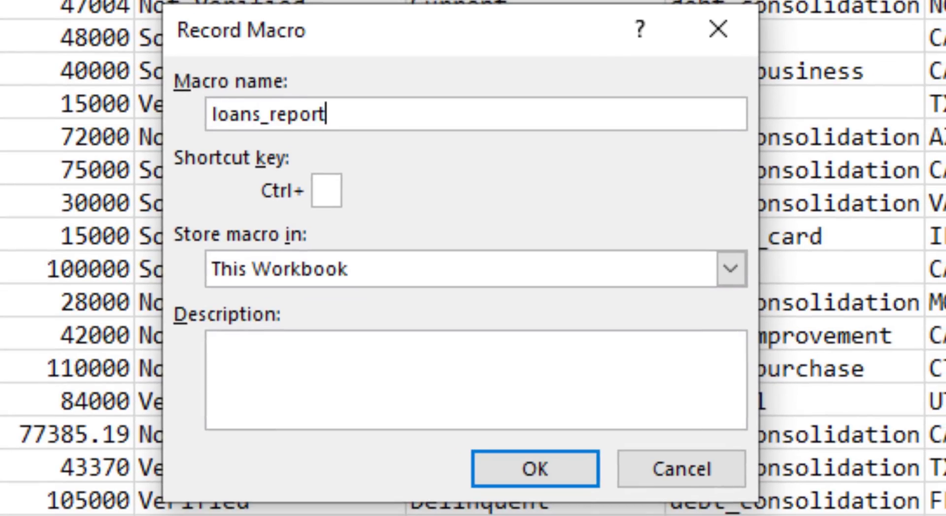
Give the macro the description "This macro is used to format the weekly loans report." and start recording
{"action": "left_click", "coordinate": [275, 386]}
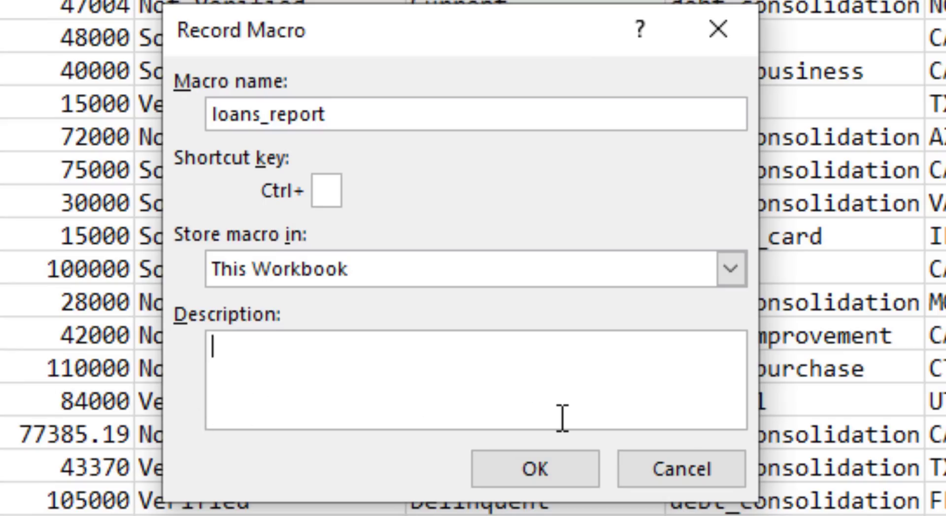
{"action": "type", "text": "This macro is us"}
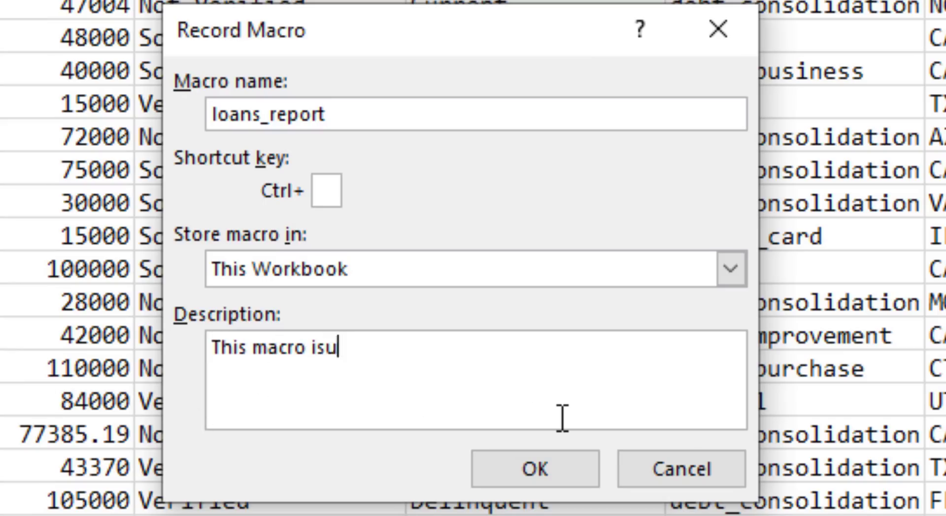
{"action": "key", "text": "BackSpace"}
{"action": "key", "text": "BackSpace"}
{"action": "type", "text": "used to forma"}
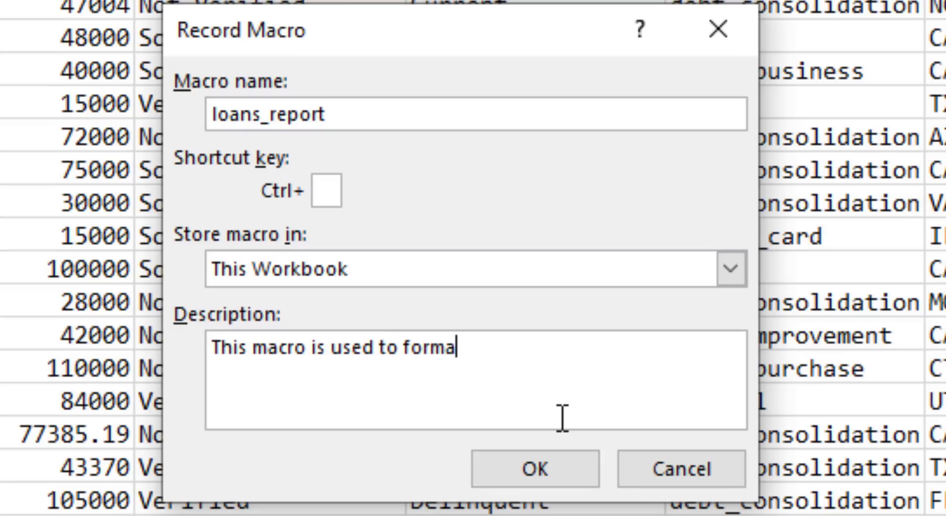
{"action": "type", "text": "t the weekly loans"}
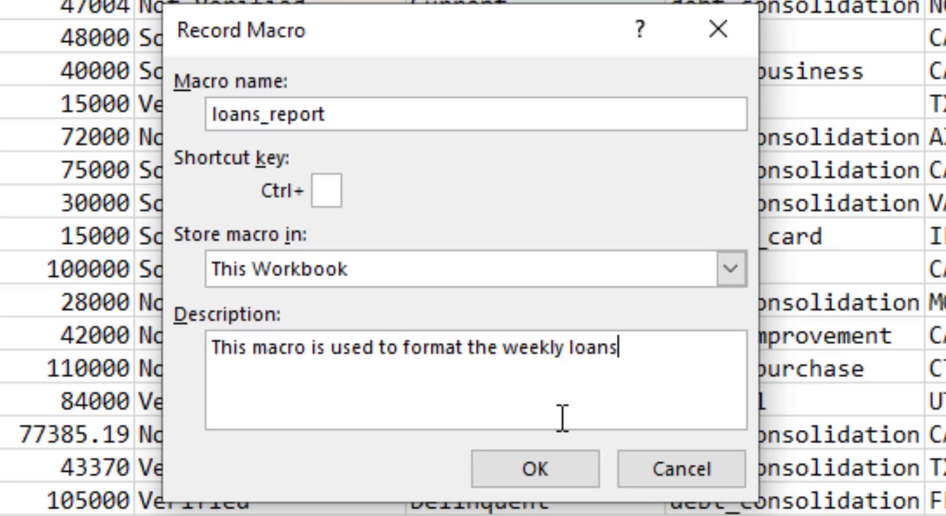
{"action": "type", "text": " report."}
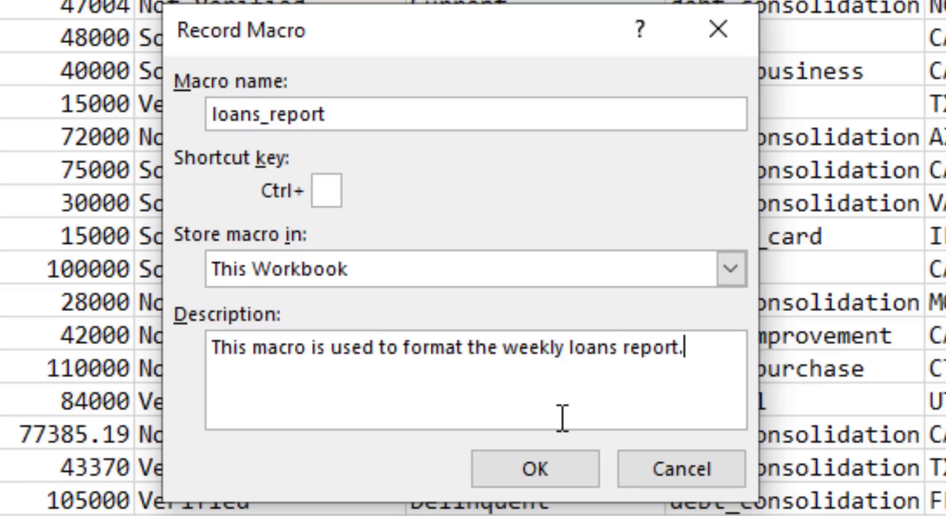
{"action": "left_click", "coordinate": [542, 471]}
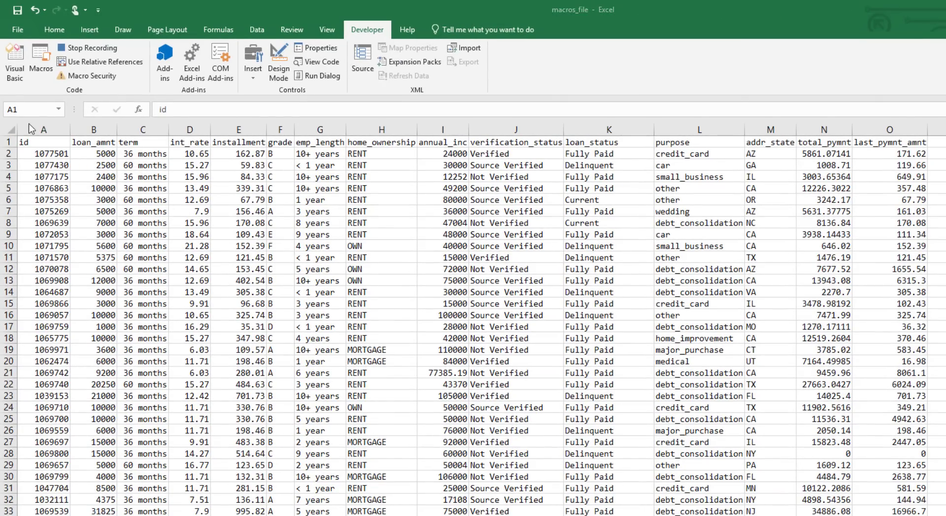
Change the font of the entire worksheet to Calibri
{"action": "left_click", "coordinate": [10, 129]}
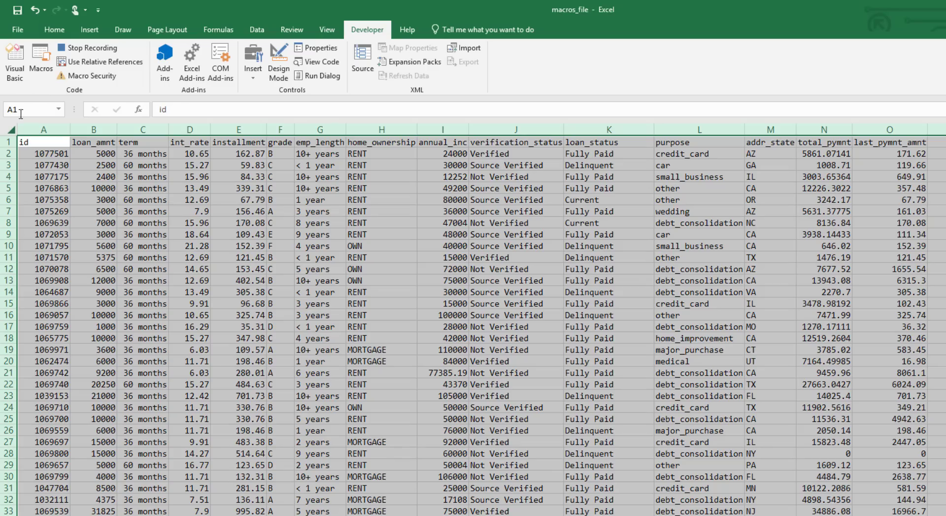
{"action": "left_click", "coordinate": [54, 30]}
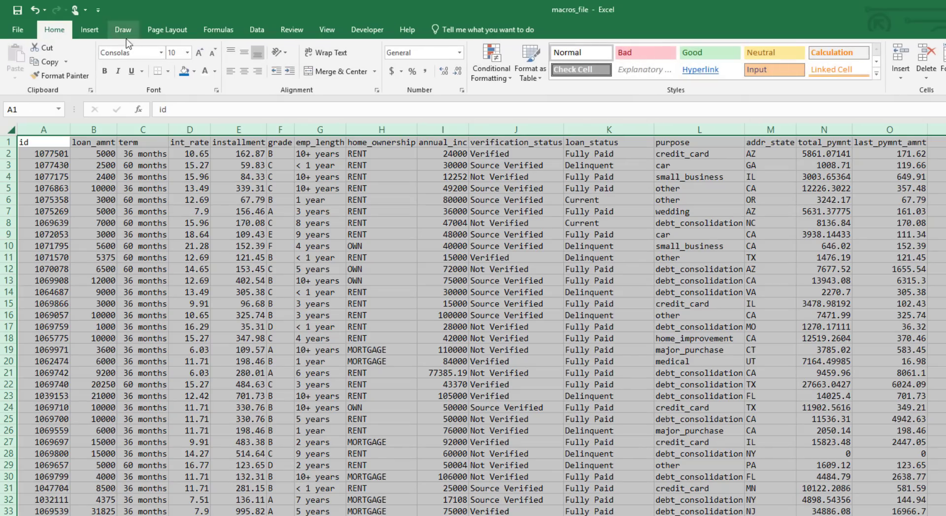
{"action": "left_click", "coordinate": [161, 52]}
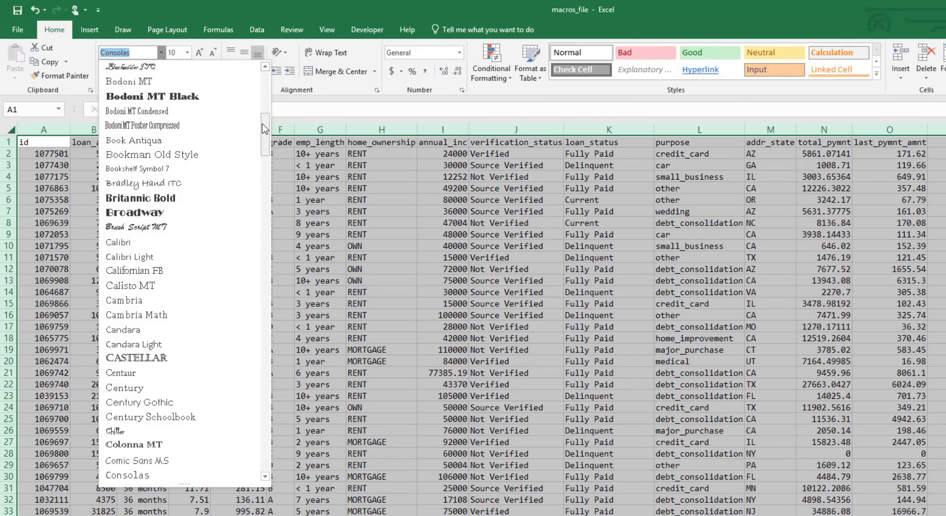
{"action": "left_click_drag", "start_coordinate": [266, 129], "coordinate": [266, 72]}
{"action": "left_click", "coordinate": [187, 96]}
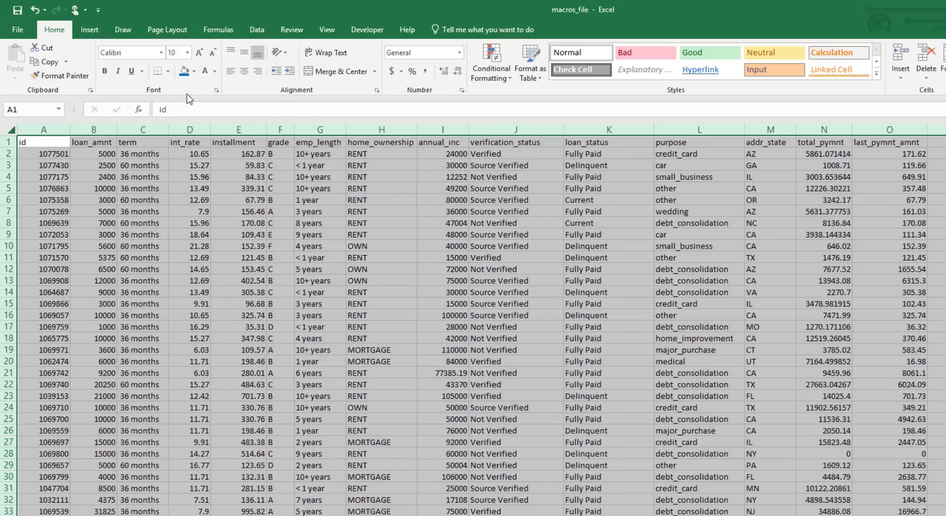
{"action": "left_click", "coordinate": [227, 197]}
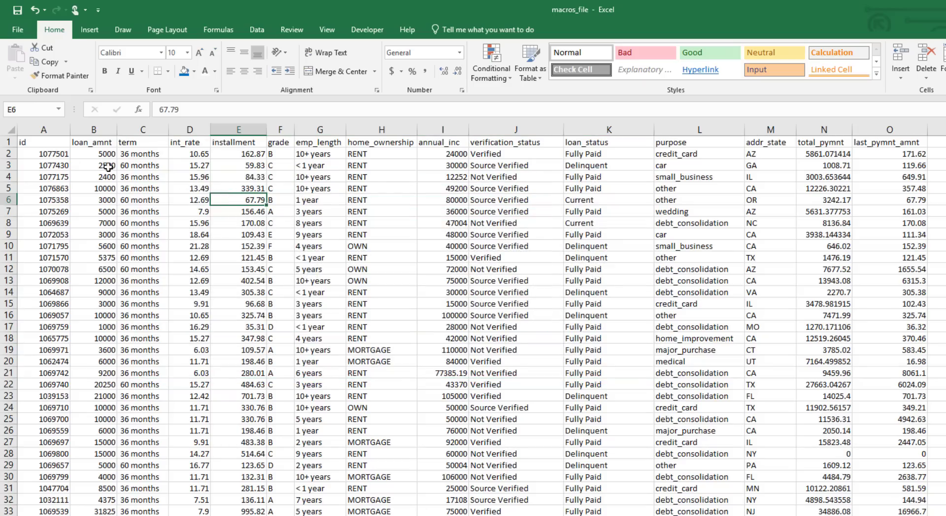
Format the header row A1:O1 with bold white text on a standard blue fill
{"action": "left_click_drag", "start_coordinate": [58, 142], "coordinate": [863, 141]}
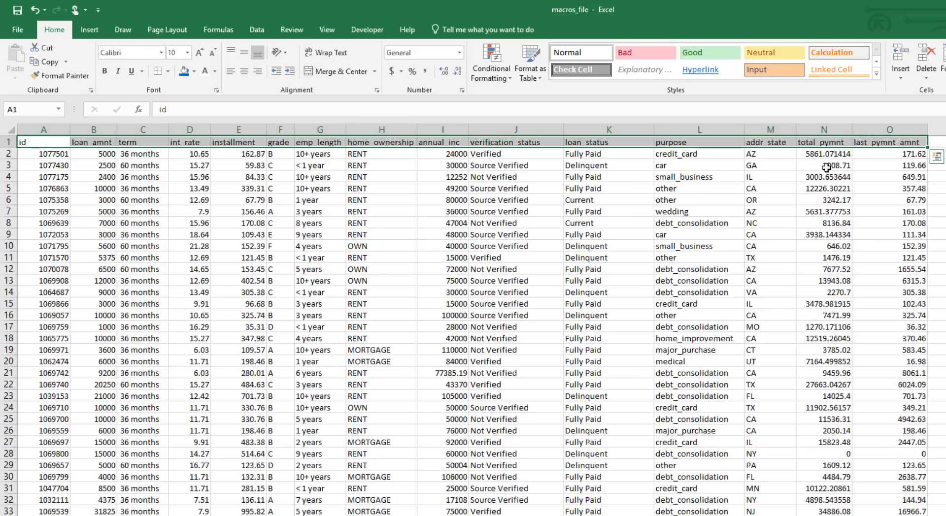
{"action": "key", "text": "ctrl+b"}
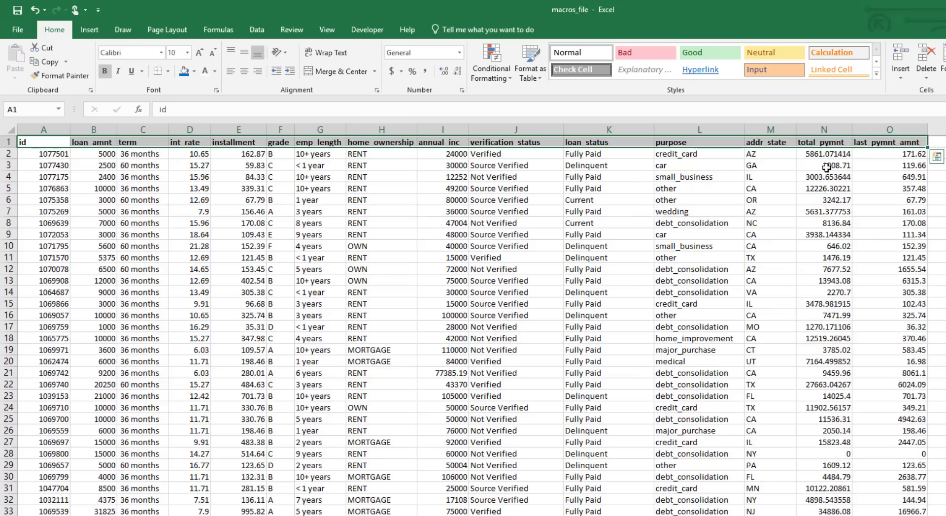
{"action": "left_click", "coordinate": [194, 71]}
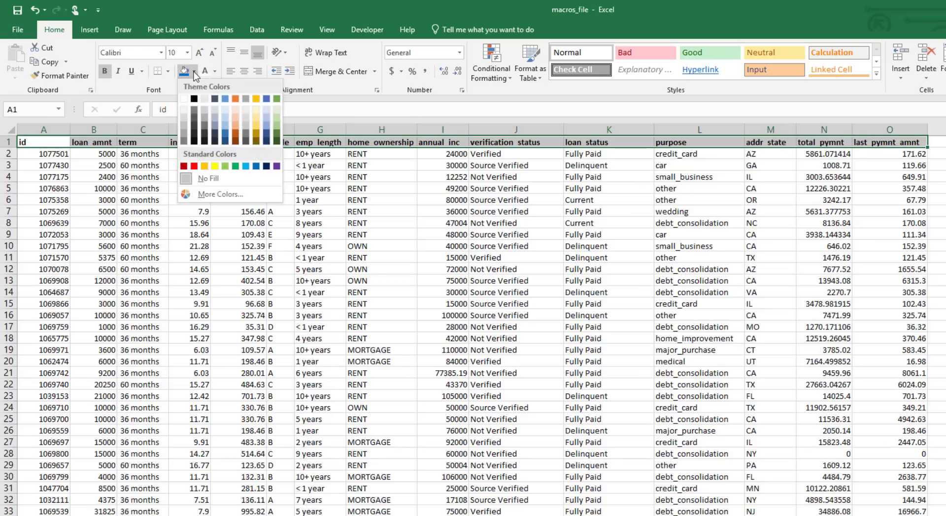
{"action": "left_click", "coordinate": [256, 167]}
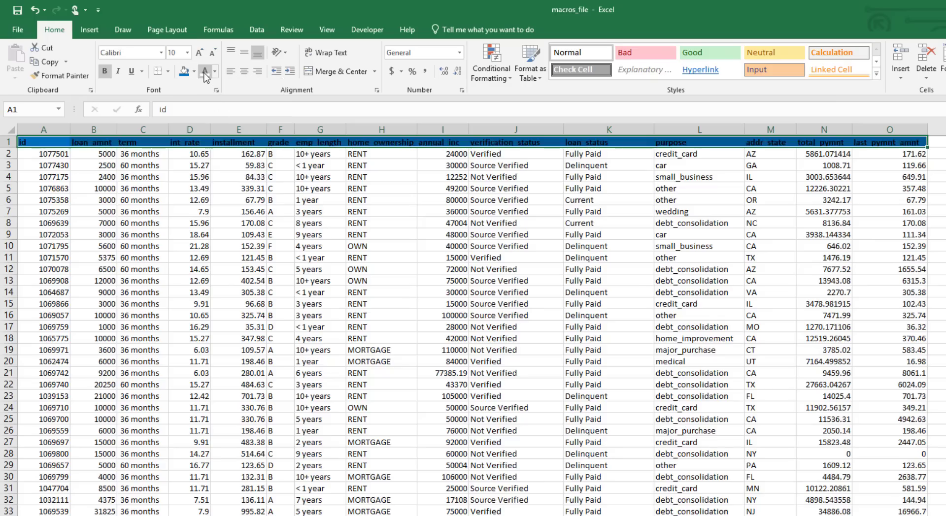
{"action": "left_click", "coordinate": [182, 219]}
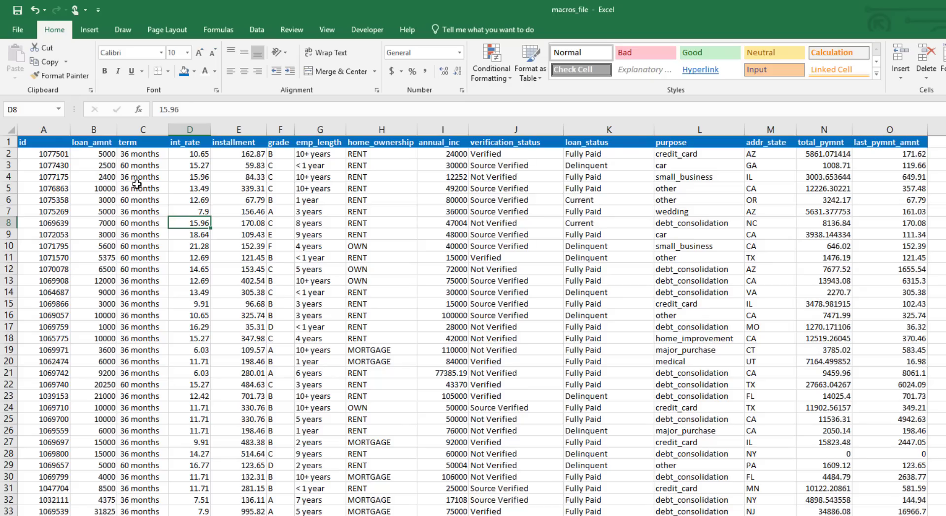
Apply the Accounting number format to the loan_amnt, installment, annual_inc, total_pymnt and last_pymnt_amnt columns
{"action": "left_click", "coordinate": [94, 129]}
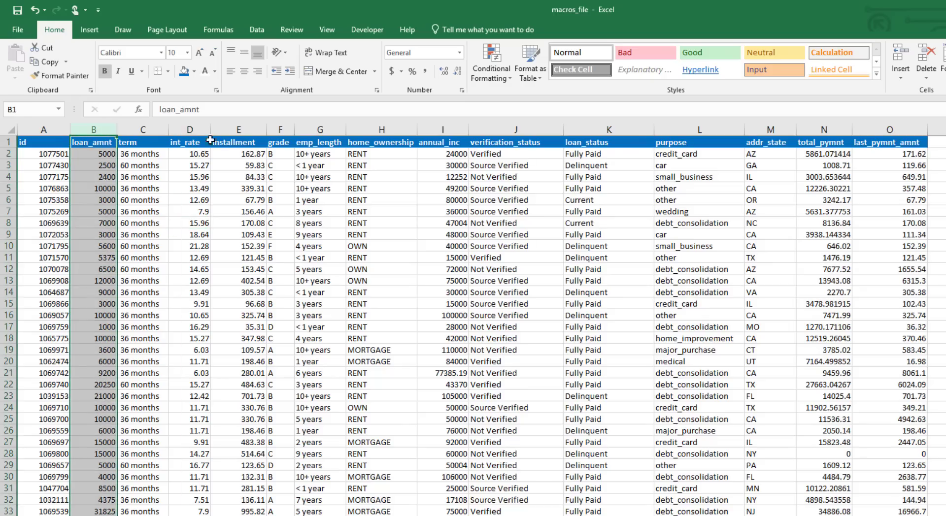
{"action": "left_click", "coordinate": [242, 129], "text": "ctrl"}
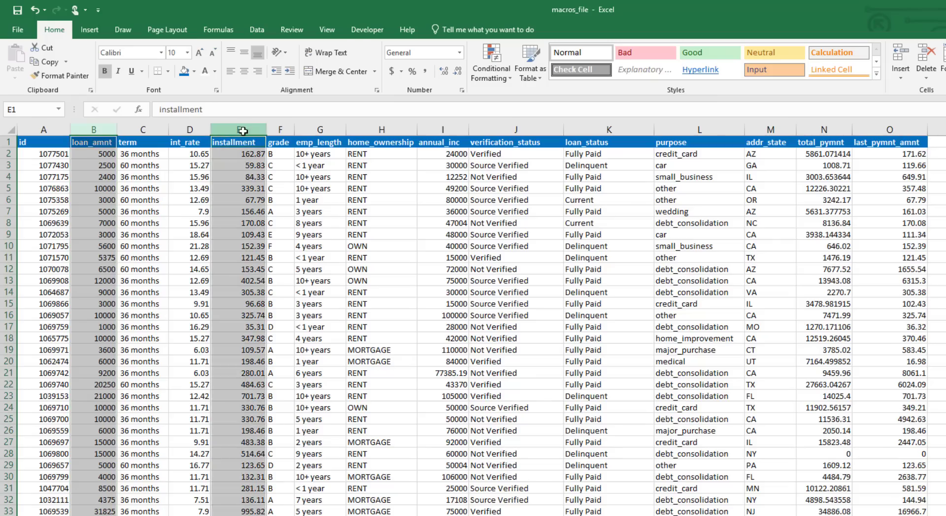
{"action": "left_click", "coordinate": [433, 129], "text": "ctrl"}
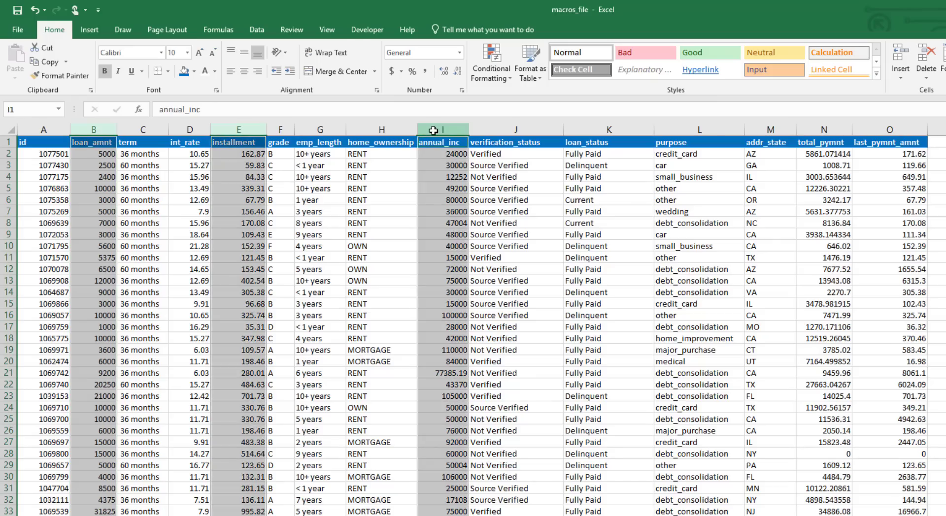
{"action": "left_click", "coordinate": [808, 127], "text": "ctrl"}
{"action": "left_click", "coordinate": [882, 129], "text": "ctrl"}
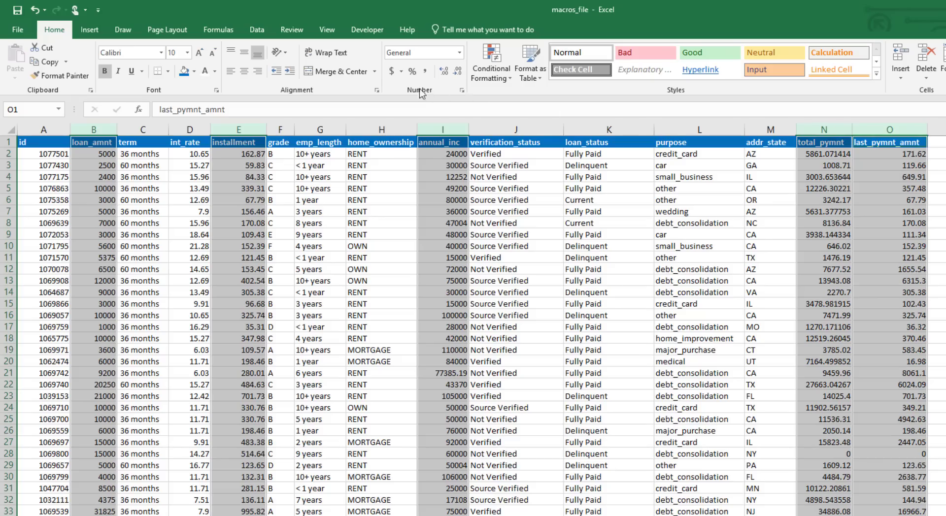
{"action": "left_click", "coordinate": [391, 71]}
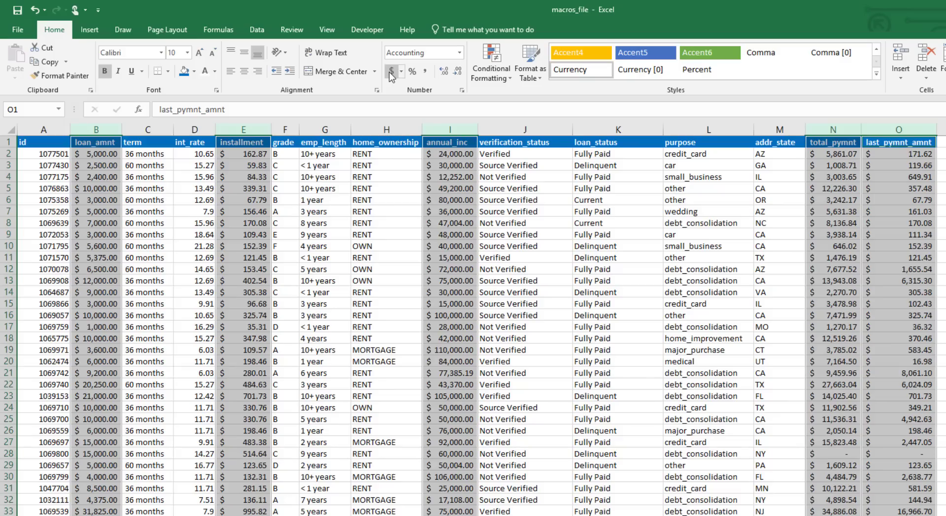
{"action": "left_click", "coordinate": [349, 172]}
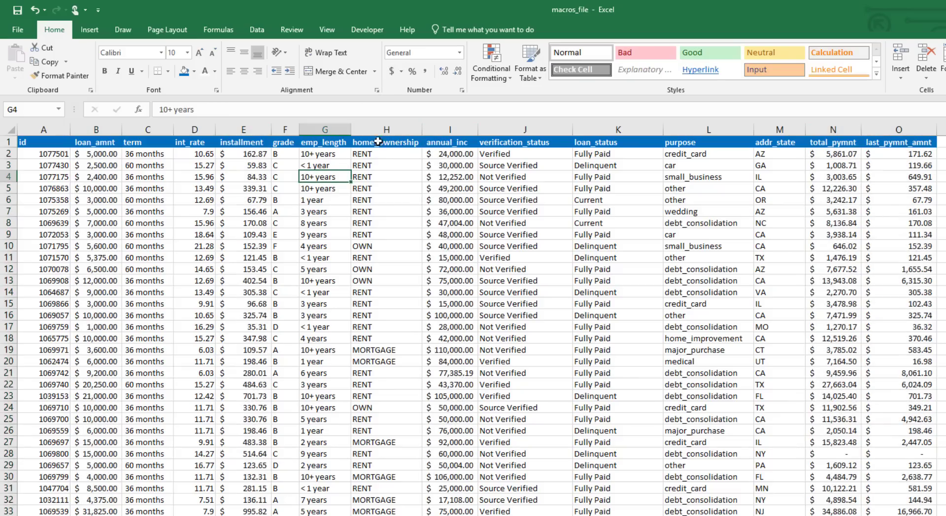
Delete the home_ownership column from the worksheet
{"action": "left_click", "coordinate": [381, 130]}
{"action": "right_click", "coordinate": [382, 130]}
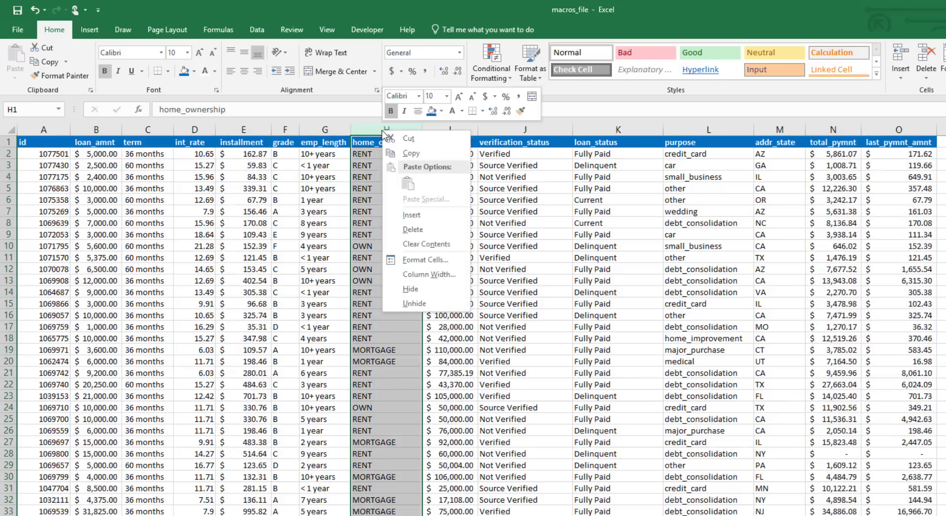
{"action": "left_click", "coordinate": [407, 230]}
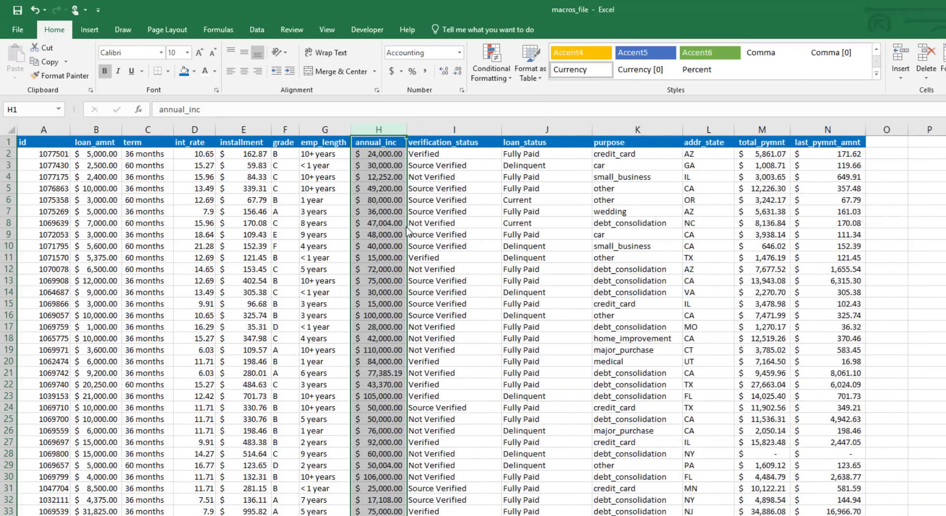
{"action": "left_click", "coordinate": [397, 224]}
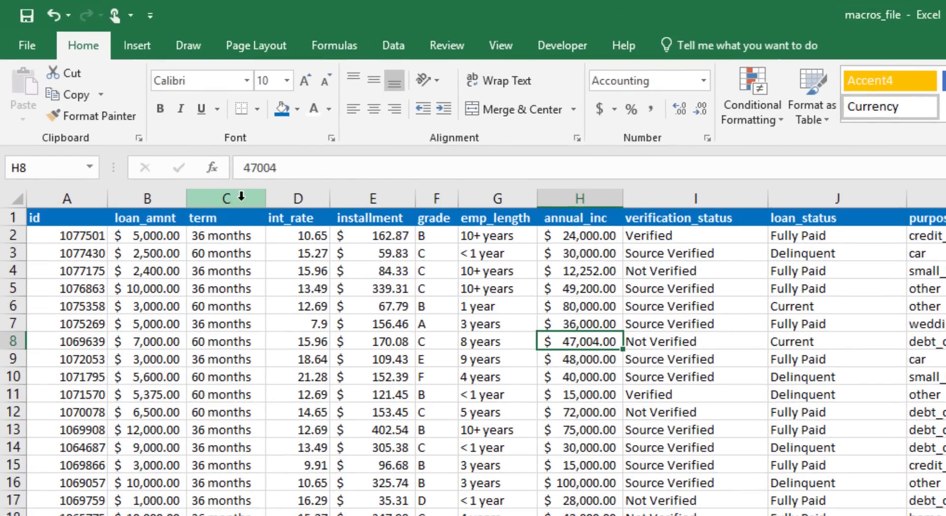
Insert a new column before term, head it debt_to_income, and fit its width to the header
{"action": "left_click", "coordinate": [242, 197]}
{"action": "right_click", "coordinate": [241, 200]}
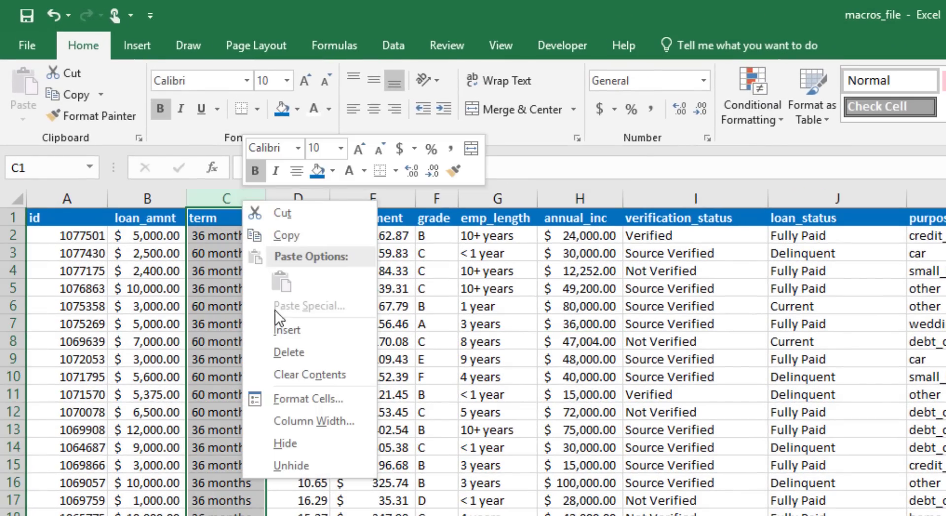
{"action": "left_click", "coordinate": [282, 329]}
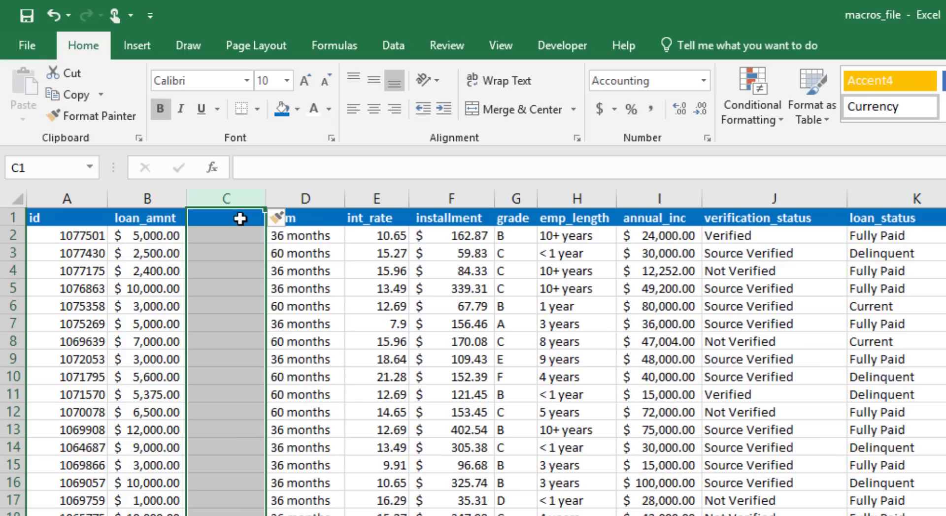
{"action": "left_click", "coordinate": [239, 219]}
{"action": "type", "text": "deb"}
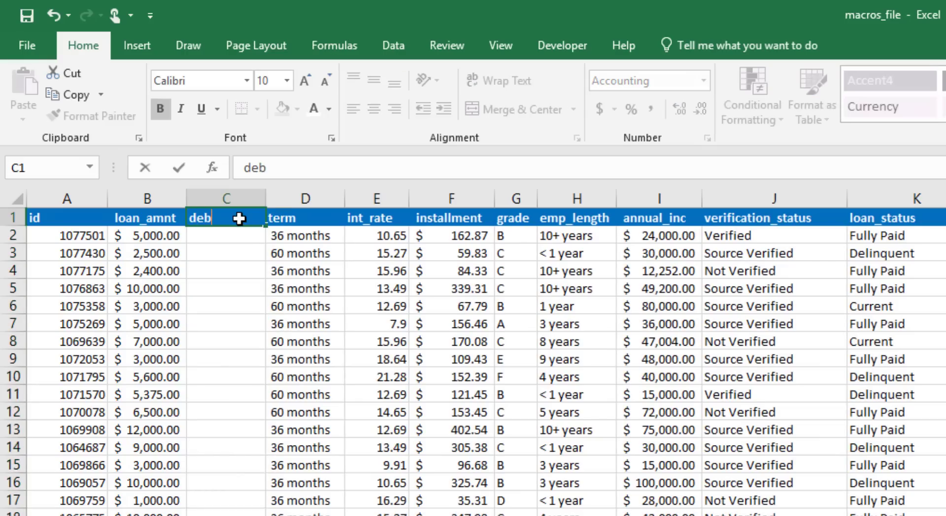
{"action": "type", "text": "t_to_income"}
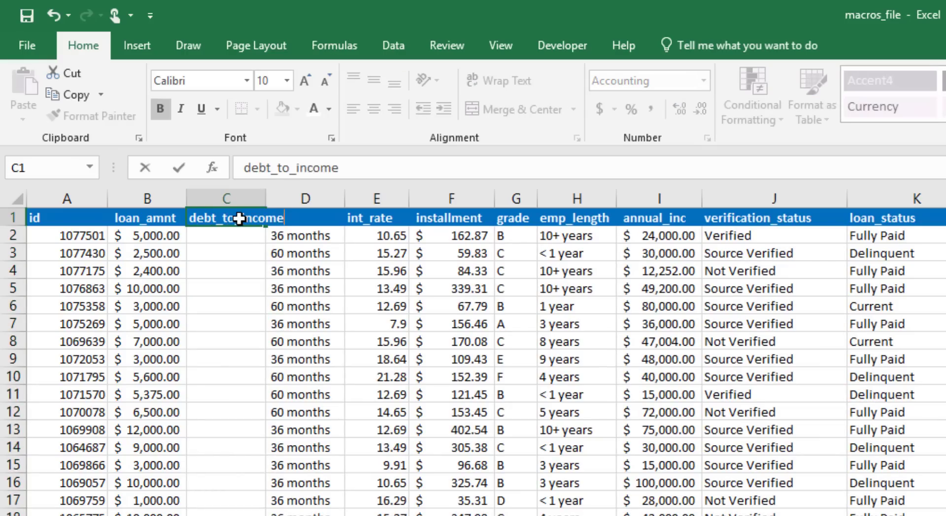
{"action": "key", "text": "Return"}
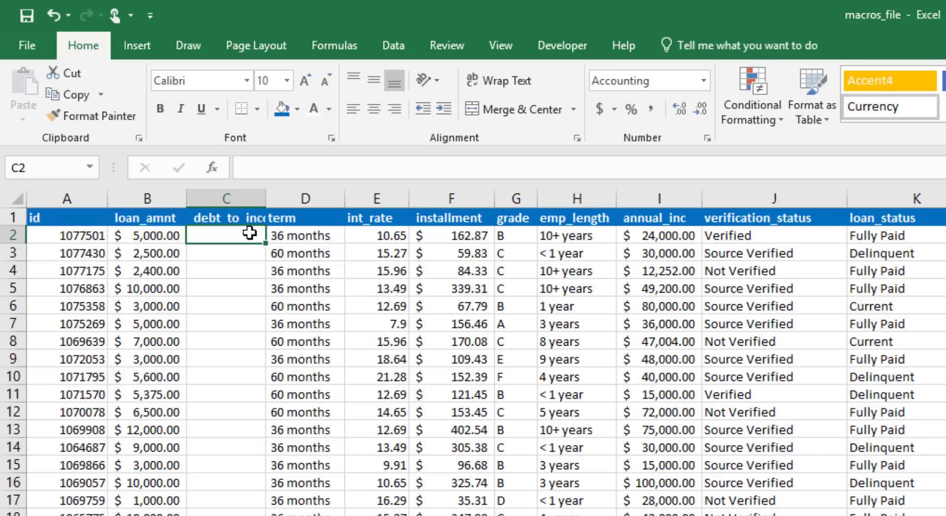
{"action": "double_click", "coordinate": [266, 199]}
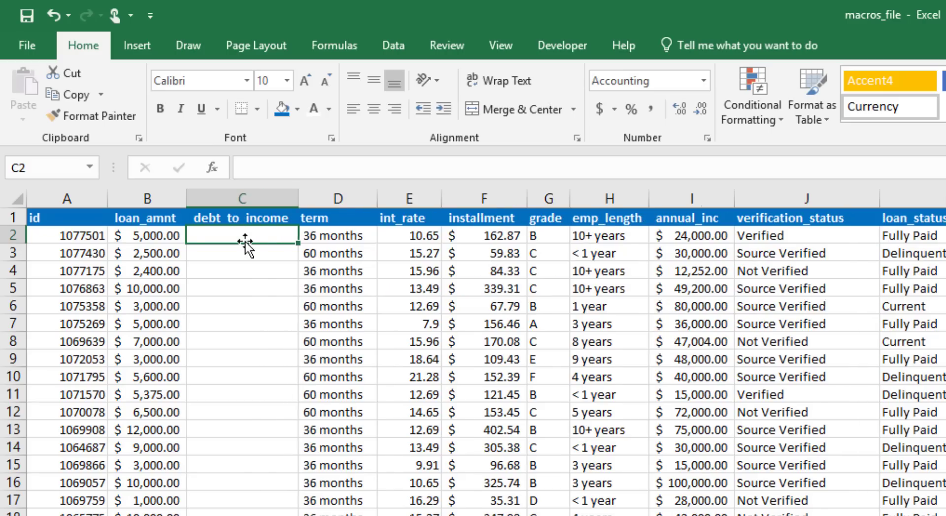
Enter the formula =F2/(I2/12) in C2 to divide the installment by the monthly income
{"action": "type", "text": "="}
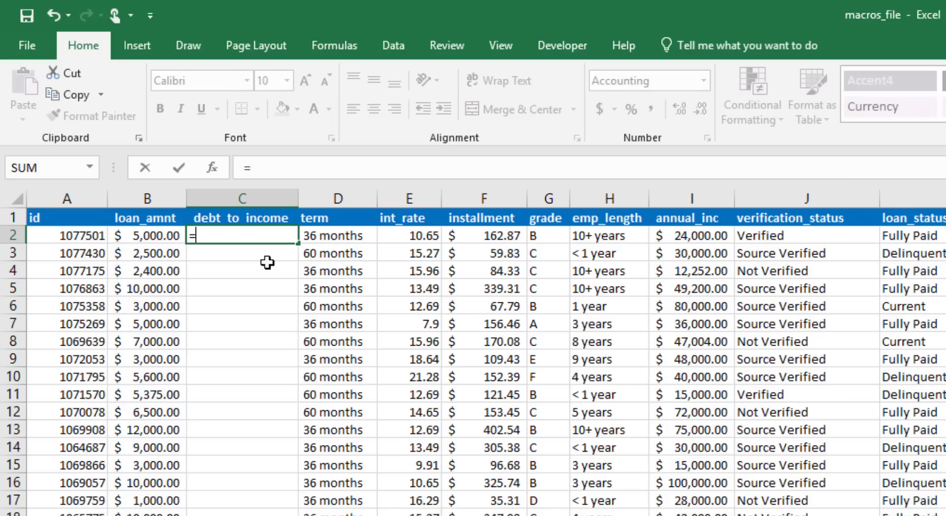
{"action": "left_click", "coordinate": [490, 235]}
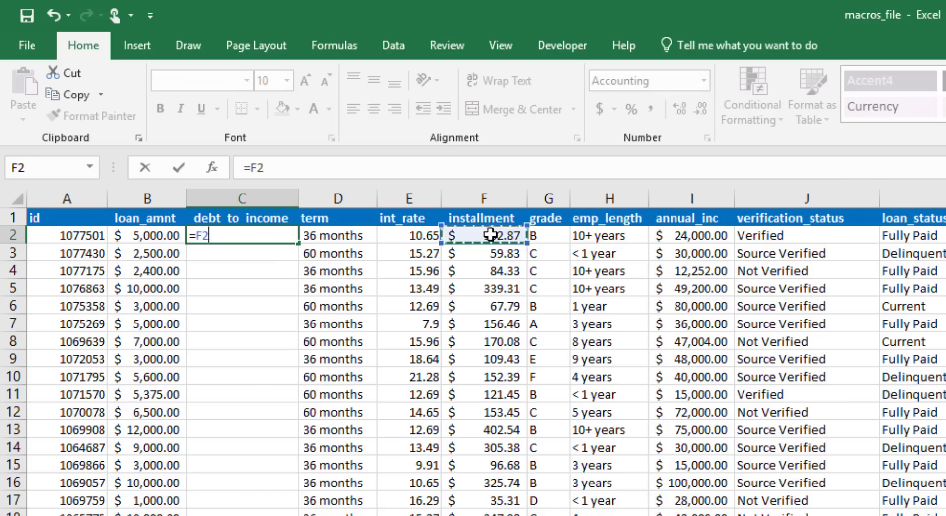
{"action": "type", "text": "/("}
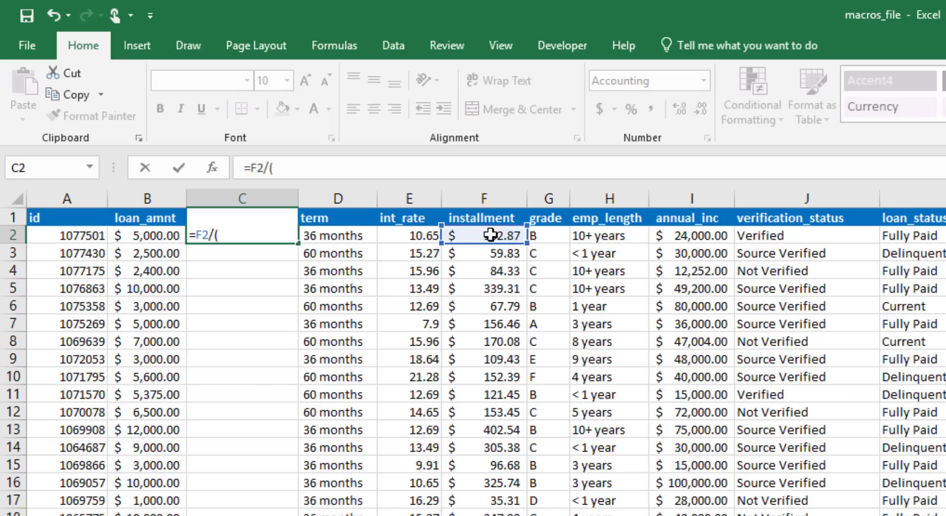
{"action": "left_click", "coordinate": [681, 239]}
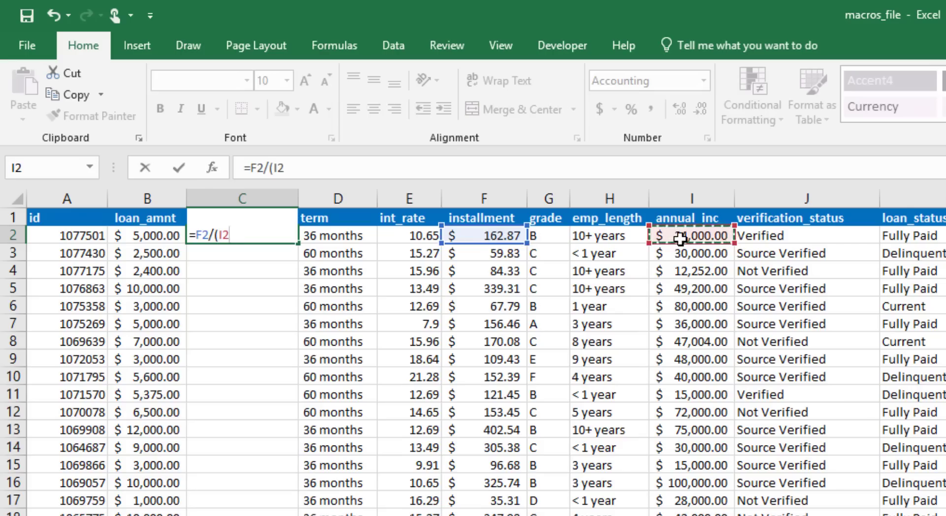
{"action": "type", "text": "/12)"}
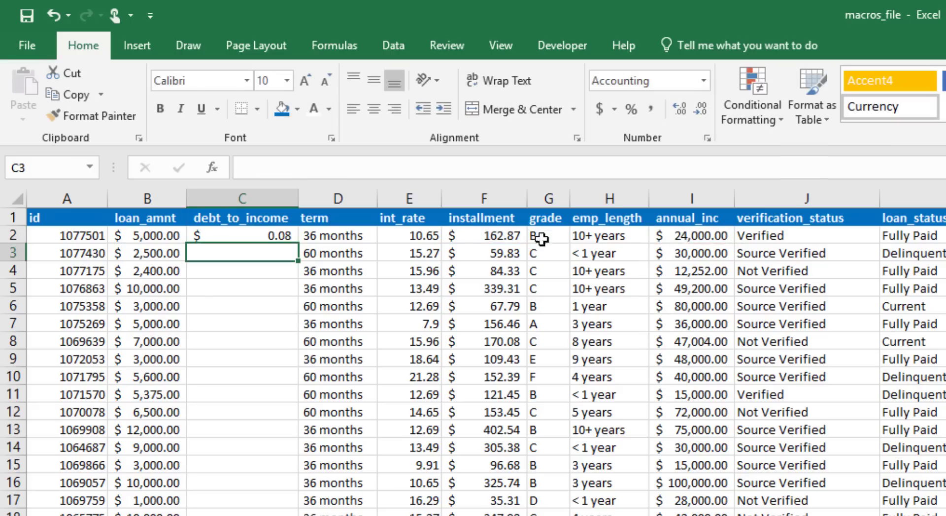
Format C2 as a percentage and fill its formula down the debt_to_income column
{"action": "left_click", "coordinate": [248, 237]}
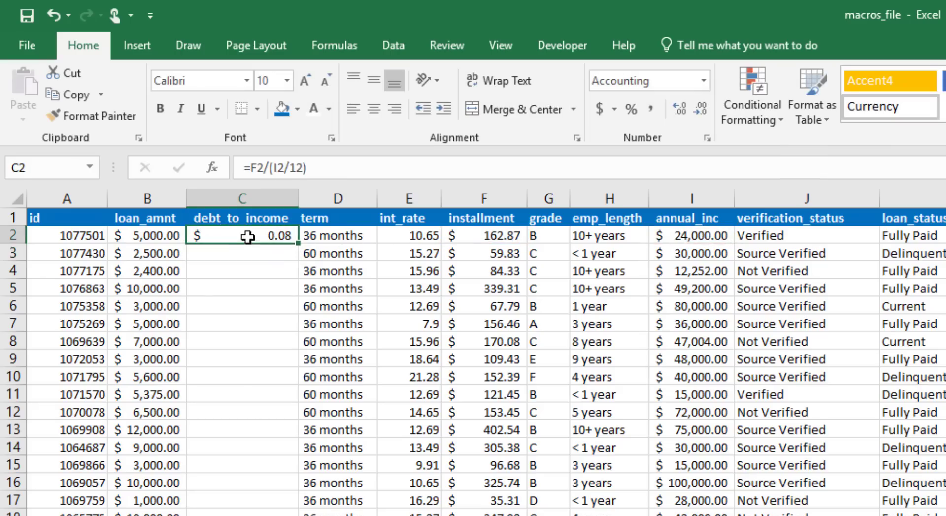
{"action": "left_click", "coordinate": [630, 109]}
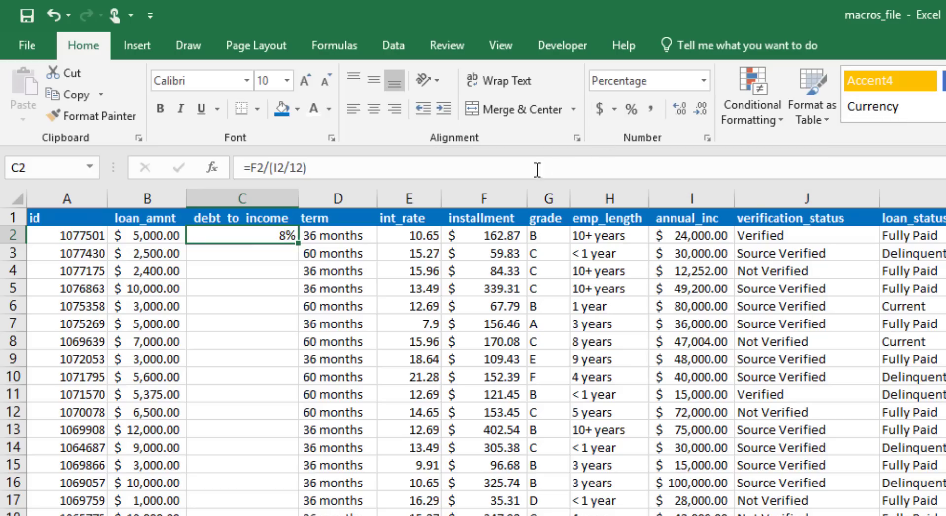
{"action": "double_click", "coordinate": [299, 244]}
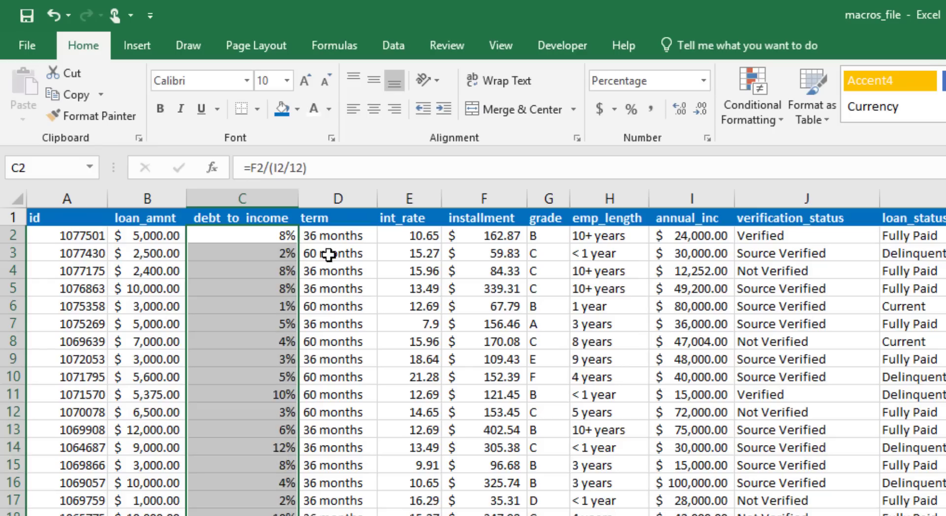
Sort the loan data by debt_to_income cell values from largest to smallest
{"action": "left_click", "coordinate": [329, 255]}
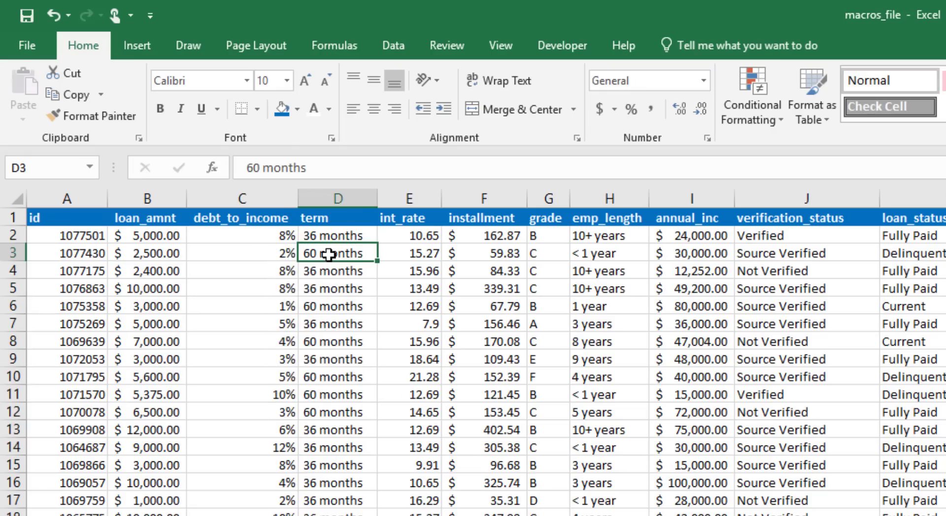
{"action": "left_click", "coordinate": [396, 45]}
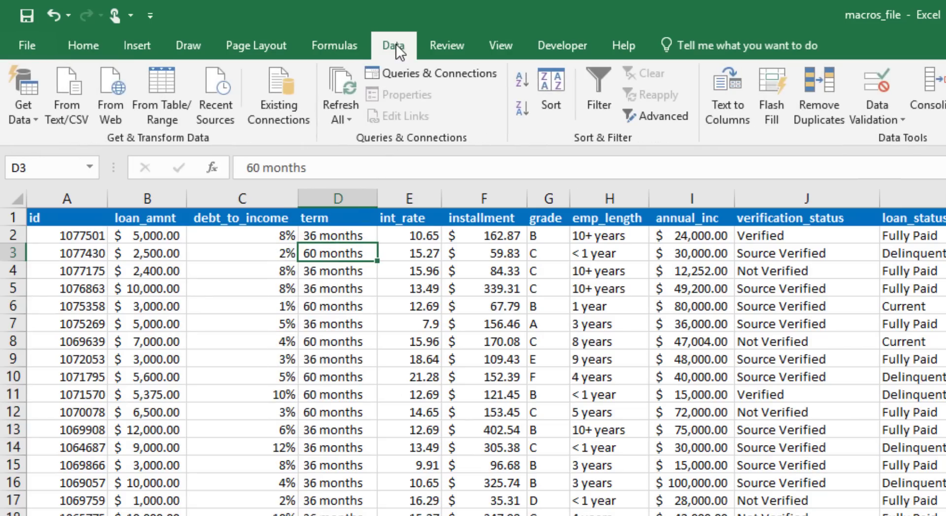
{"action": "left_click", "coordinate": [567, 98]}
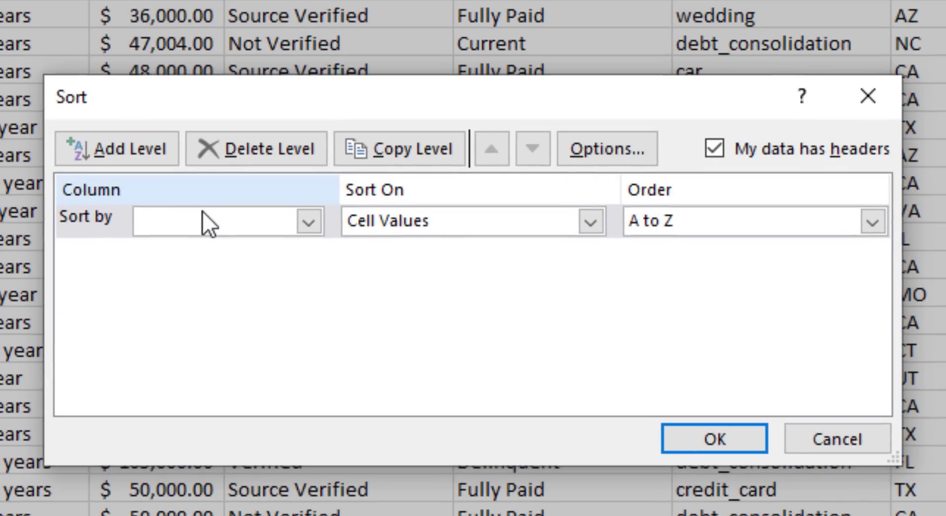
{"action": "left_click", "coordinate": [206, 222]}
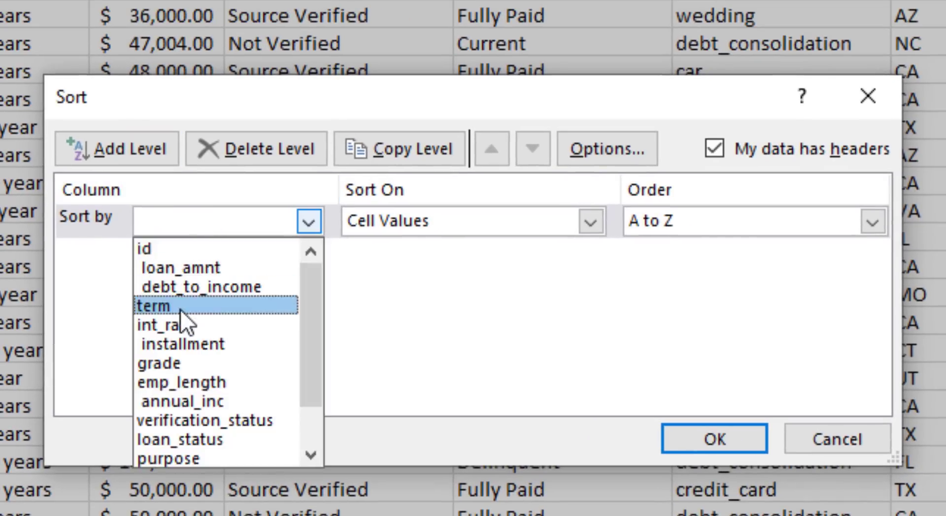
{"action": "left_click", "coordinate": [180, 290]}
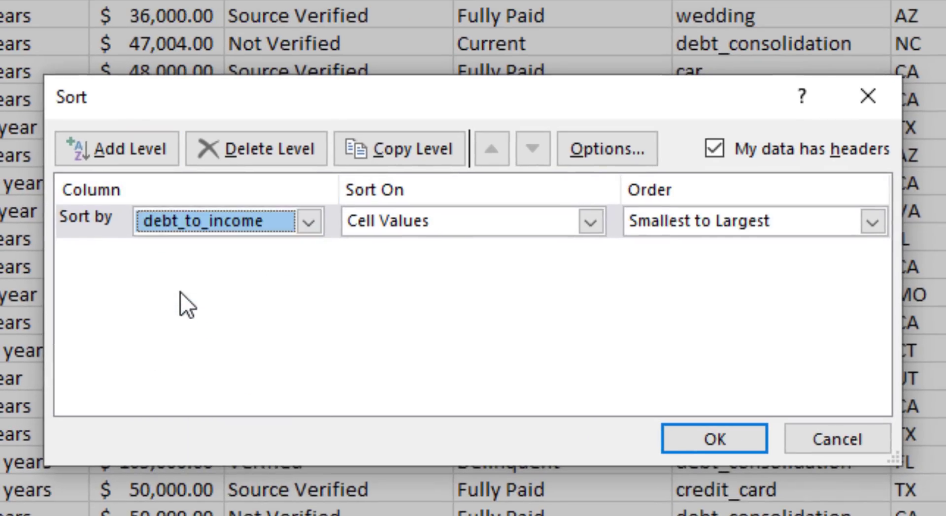
{"action": "left_click", "coordinate": [664, 225]}
{"action": "left_click", "coordinate": [681, 260]}
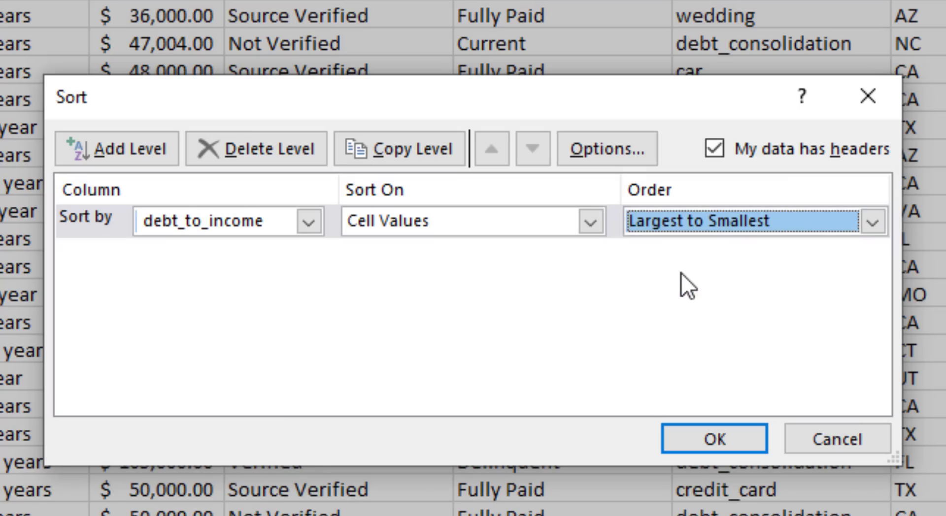
{"action": "left_click", "coordinate": [710, 437]}
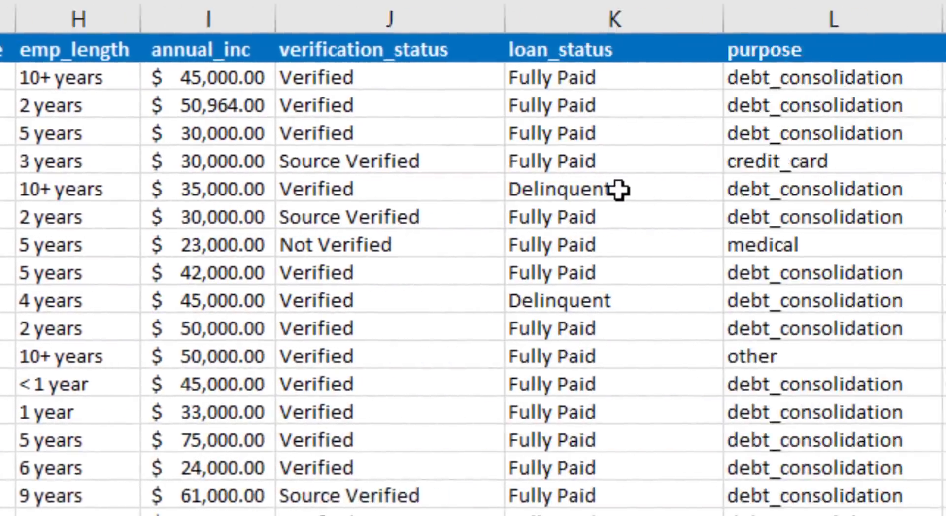
Replace every occurrence of Delinquent with Charged Off in the sheet using Find and Replace
{"action": "left_click", "coordinate": [561, 189]}
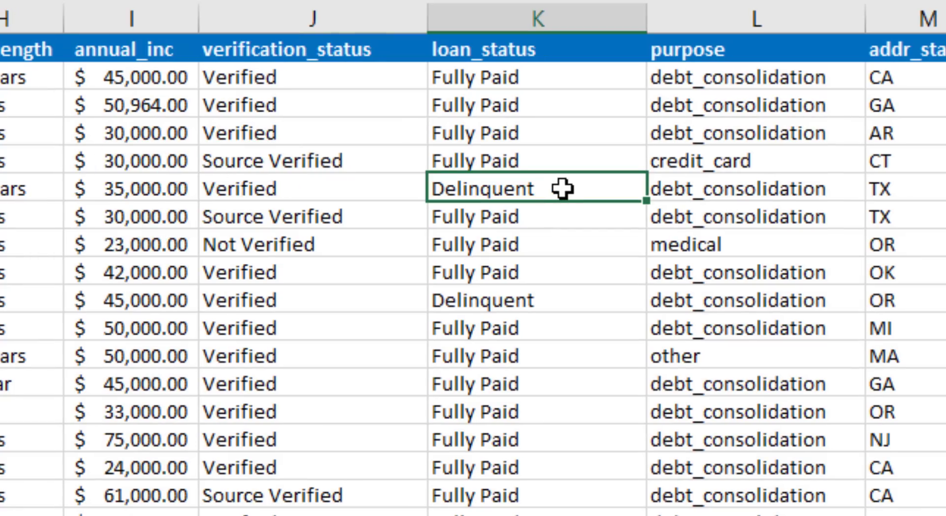
{"action": "key", "text": "ctrl+f"}
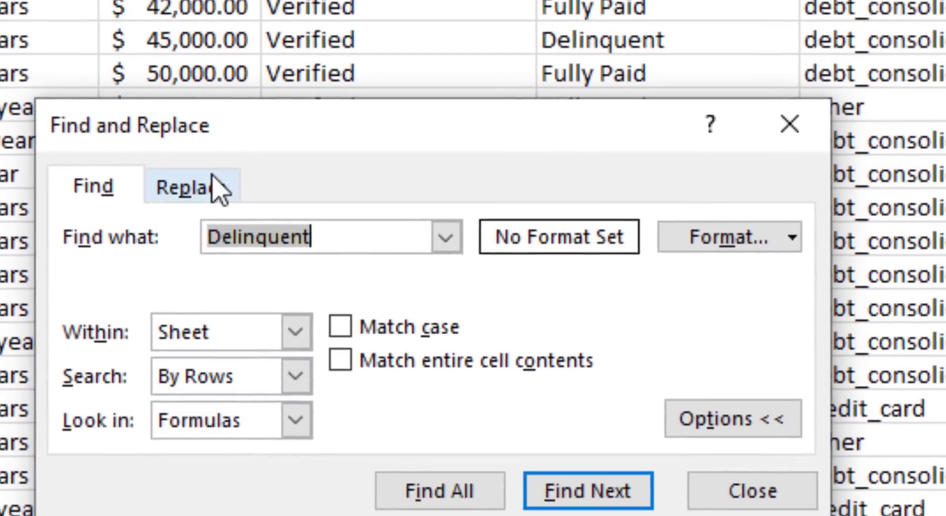
{"action": "left_click", "coordinate": [167, 346]}
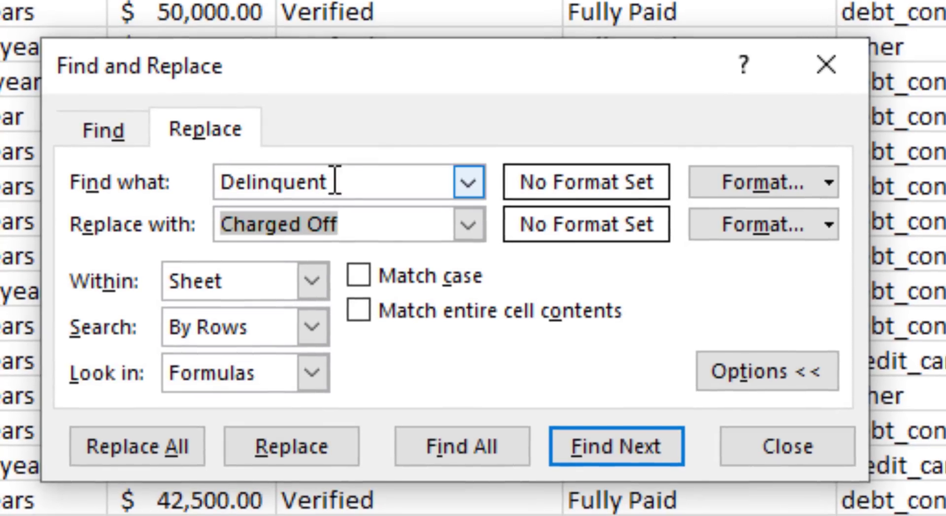
{"action": "left_click_drag", "start_coordinate": [391, 184], "coordinate": [165, 185]}
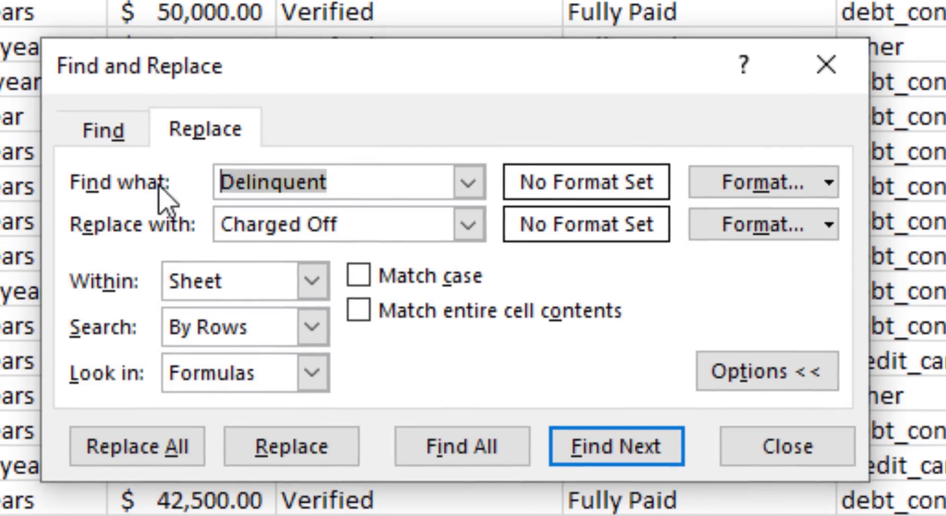
{"action": "left_click_drag", "start_coordinate": [376, 223], "coordinate": [144, 224]}
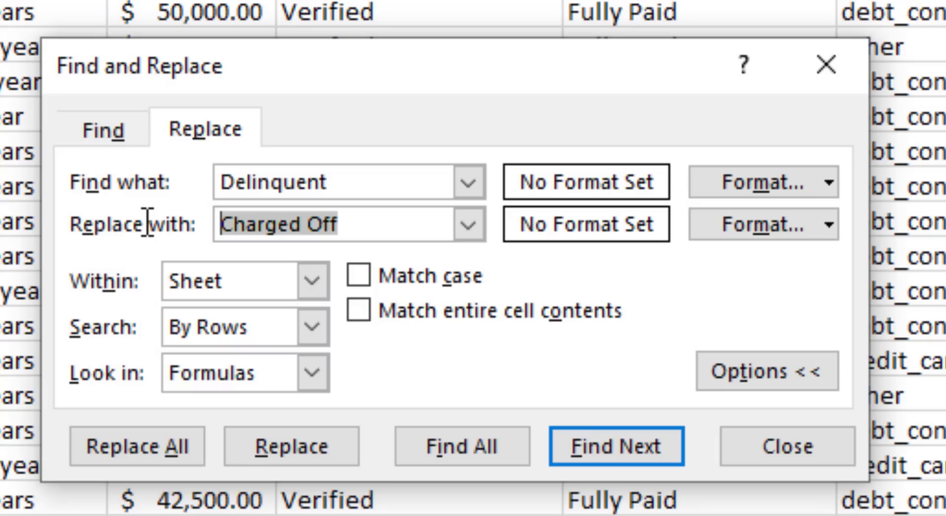
{"action": "left_click", "coordinate": [153, 453]}
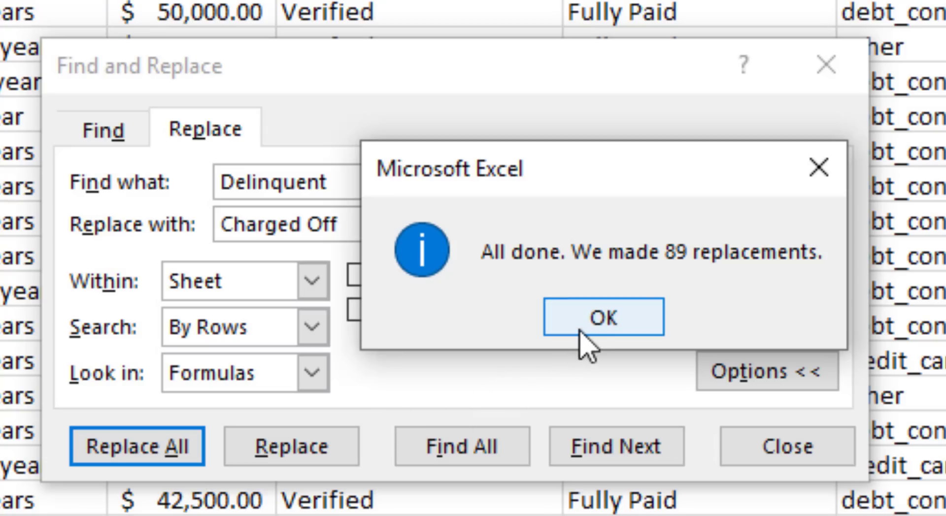
{"action": "left_click", "coordinate": [586, 325]}
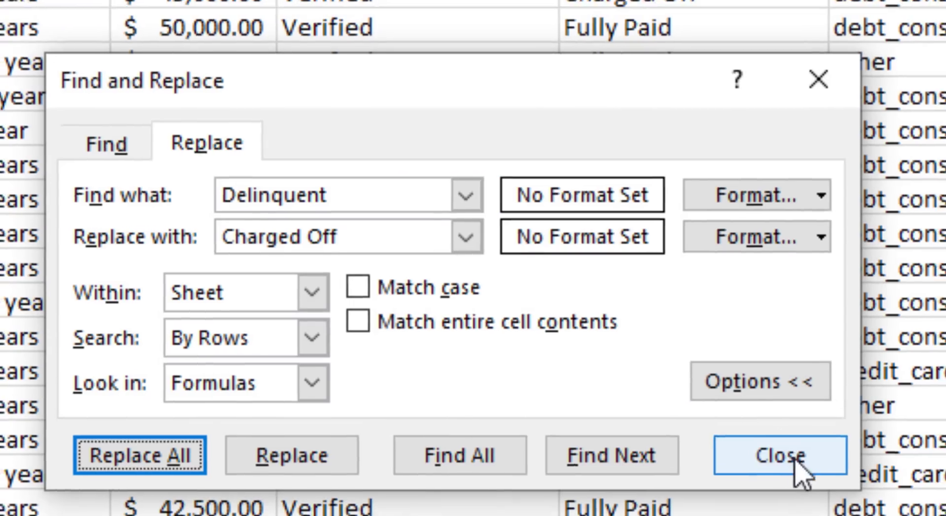
{"action": "left_click", "coordinate": [754, 446]}
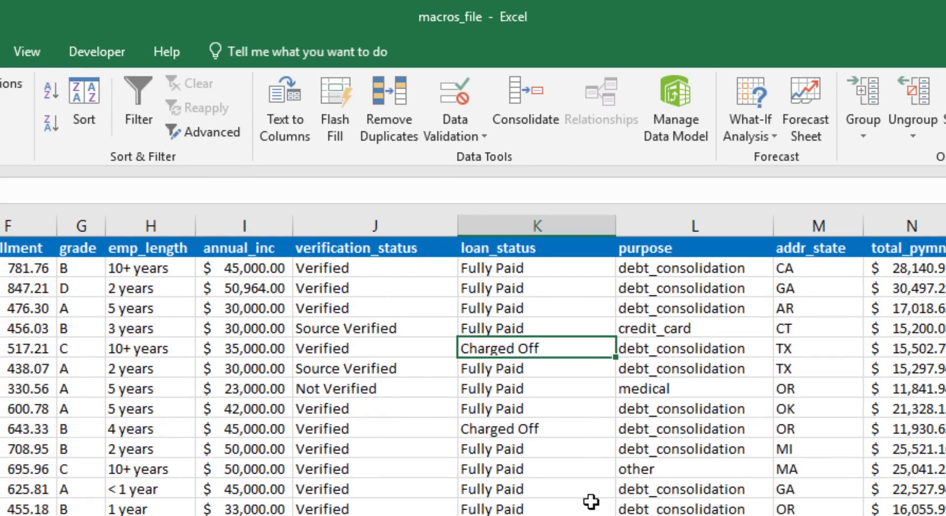
Highlight loan_status cells equal to Charged Off in column K with Light Red Fill with Dark Red Text
{"action": "left_click", "coordinate": [488, 224]}
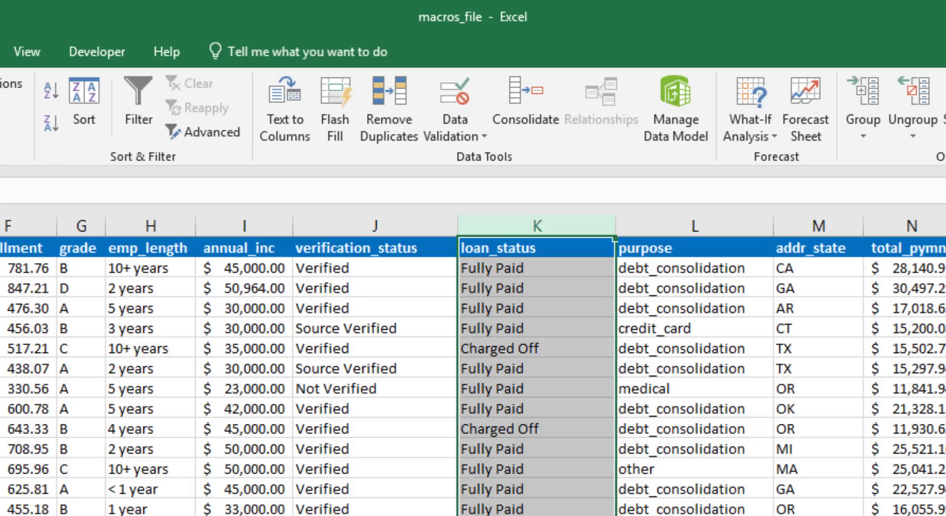
{"action": "key", "text": "alt+h"}
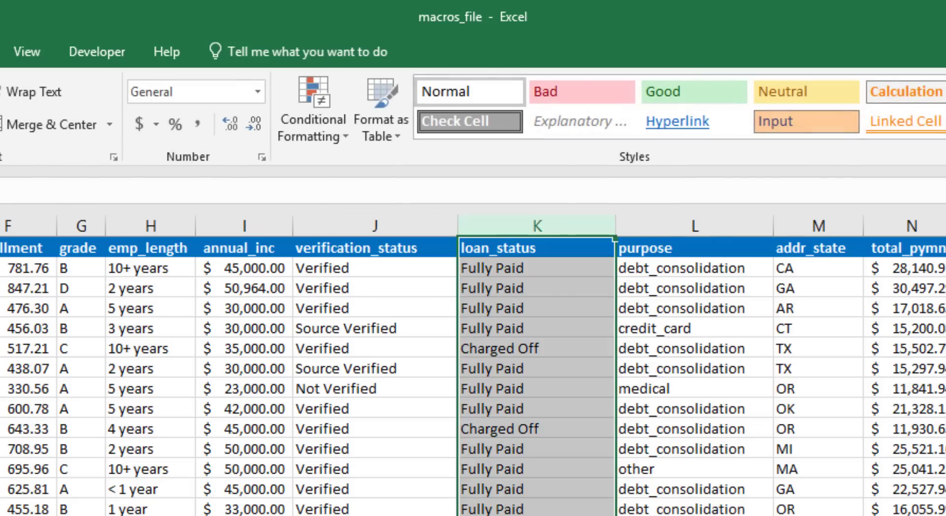
{"action": "left_click", "coordinate": [297, 96]}
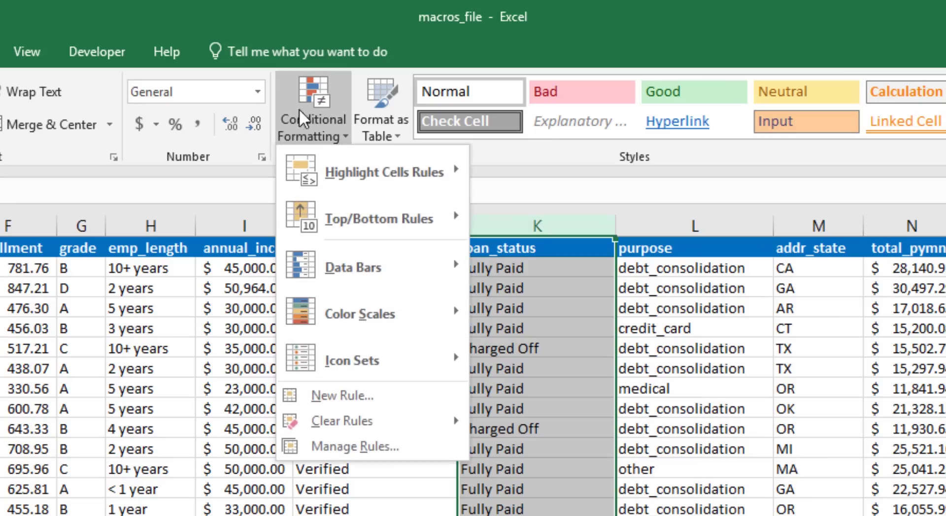
{"action": "mouse_move", "coordinate": [322, 153]}
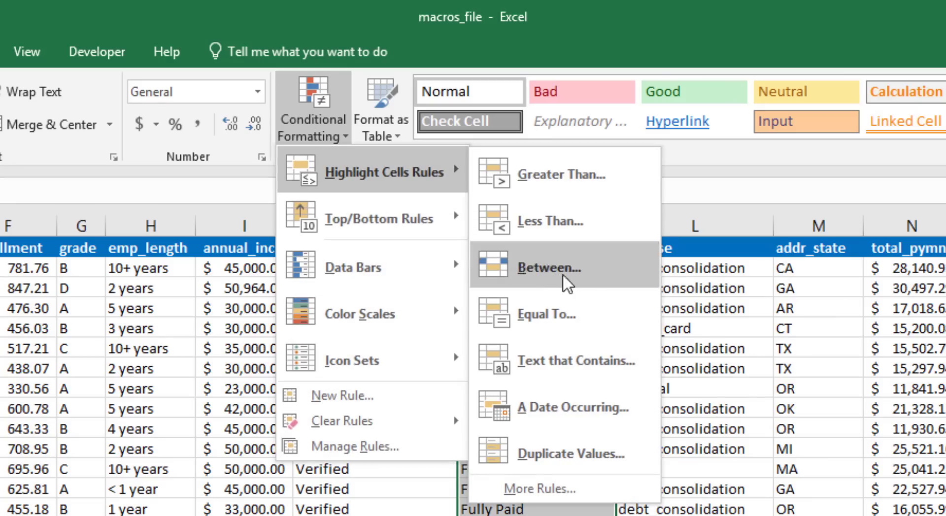
{"action": "left_click", "coordinate": [558, 311]}
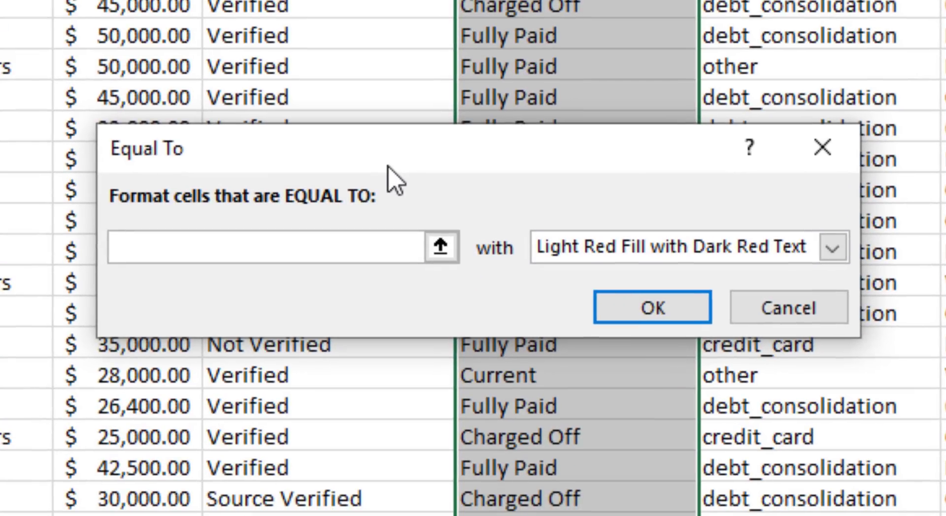
{"action": "type", "text": "Charged Off"}
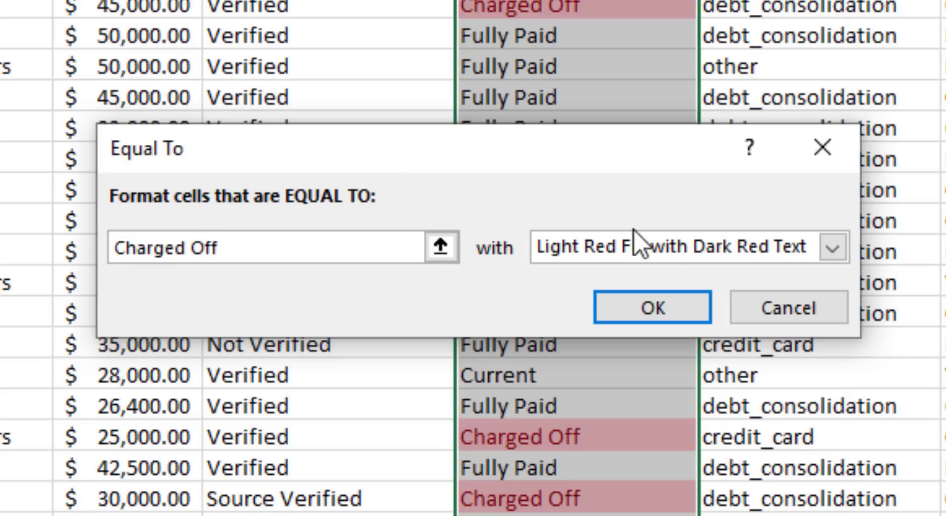
{"action": "left_click", "coordinate": [672, 315]}
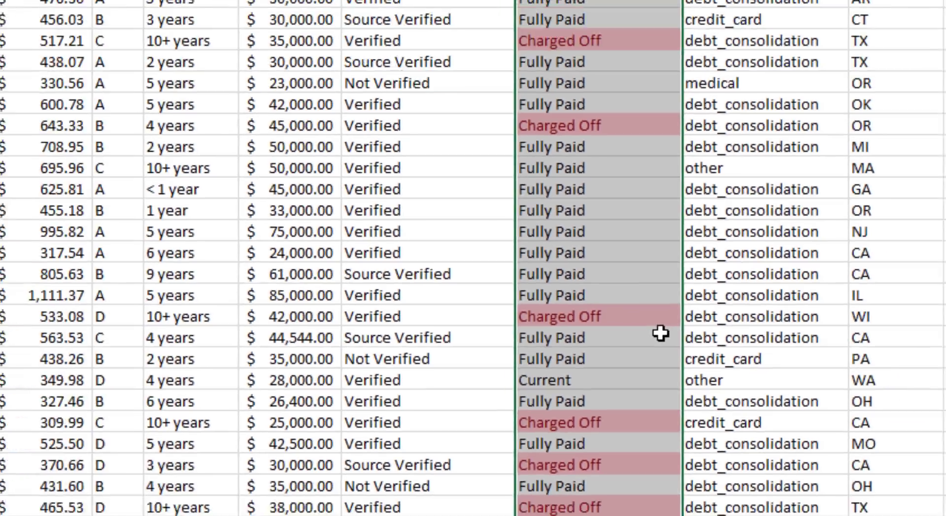
{"action": "left_click", "coordinate": [667, 308]}
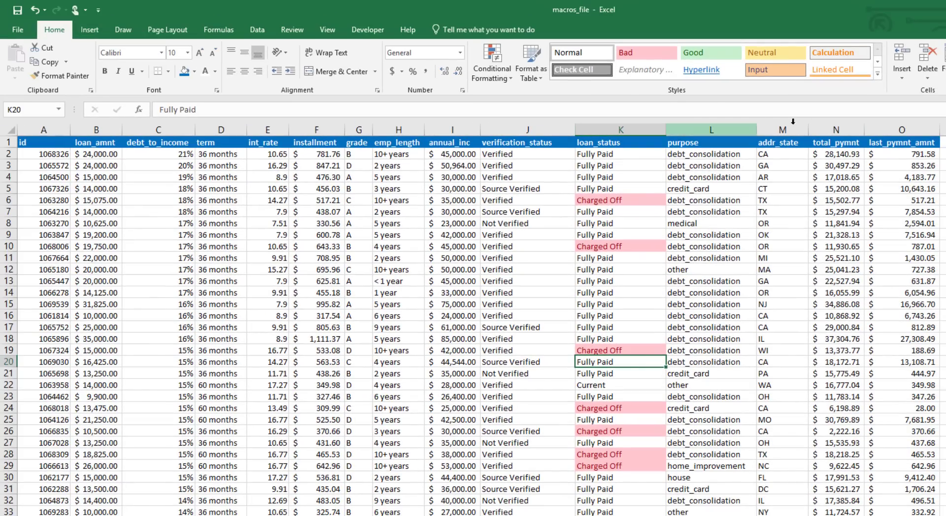
AutoFit the widths of columns A through O to their contents and deselect them
{"action": "left_click_drag", "start_coordinate": [897, 124], "coordinate": [70, 128]}
{"action": "double_click", "coordinate": [70, 128]}
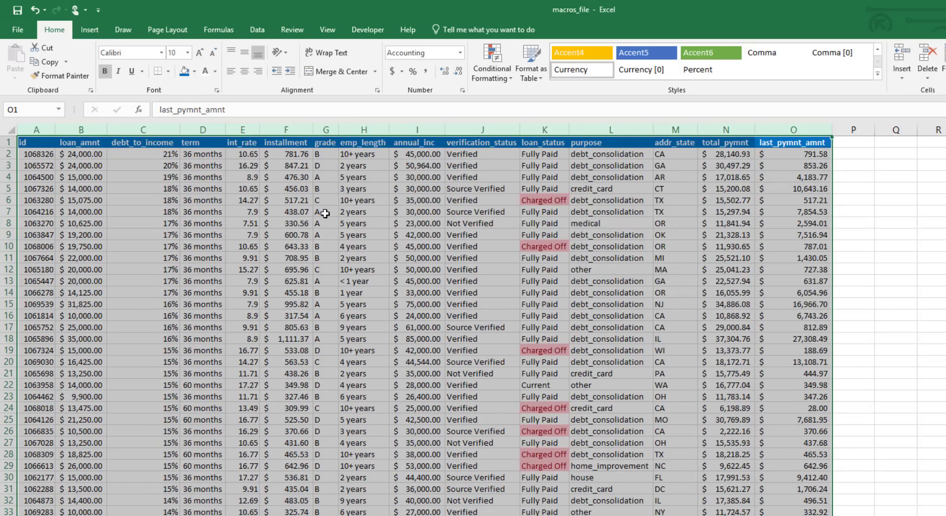
{"action": "left_click", "coordinate": [325, 213]}
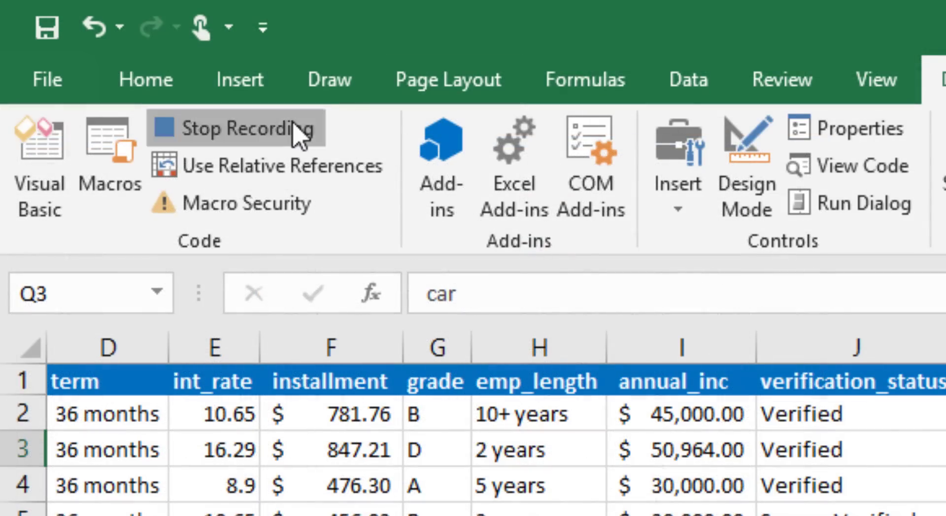
Stop recording the macro and open the code of loans_report for editing
{"action": "left_click", "coordinate": [296, 132]}
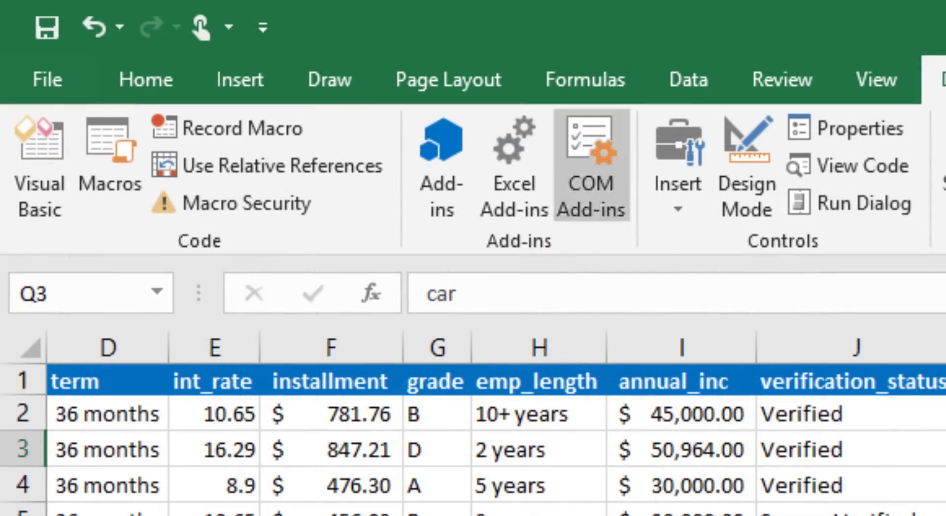
{"action": "left_click", "coordinate": [111, 156]}
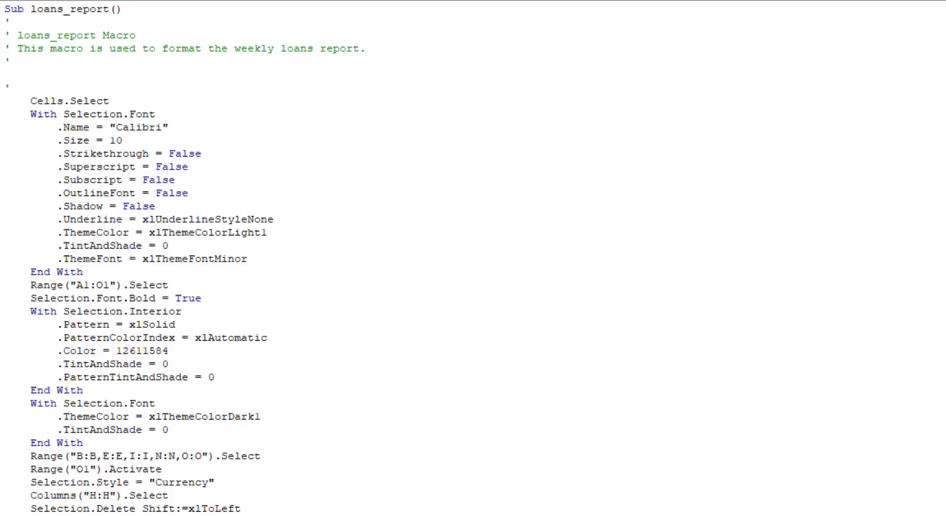
Examine the recorded code lines for the font, the header range, bold text and the currency style
{"action": "left_click_drag", "start_coordinate": [31, 114], "coordinate": [160, 111]}
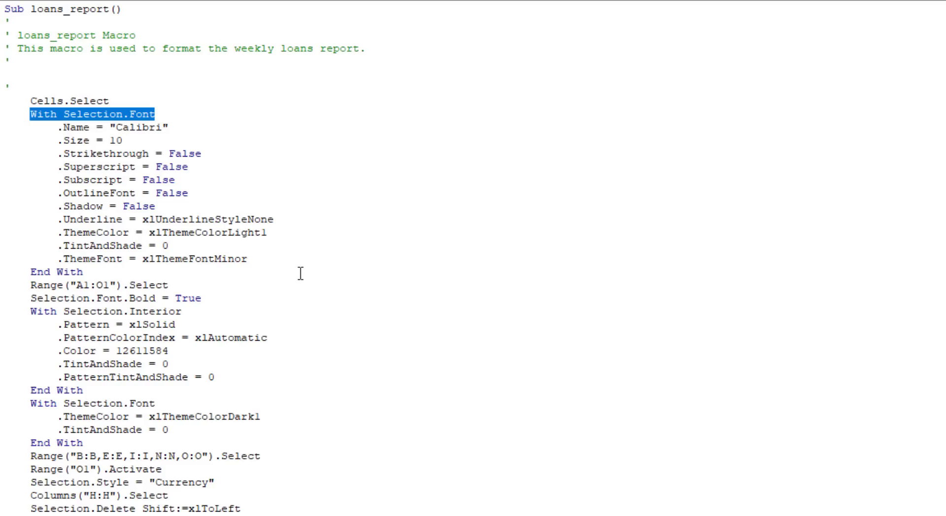
{"action": "left_click_drag", "start_coordinate": [32, 286], "coordinate": [190, 289]}
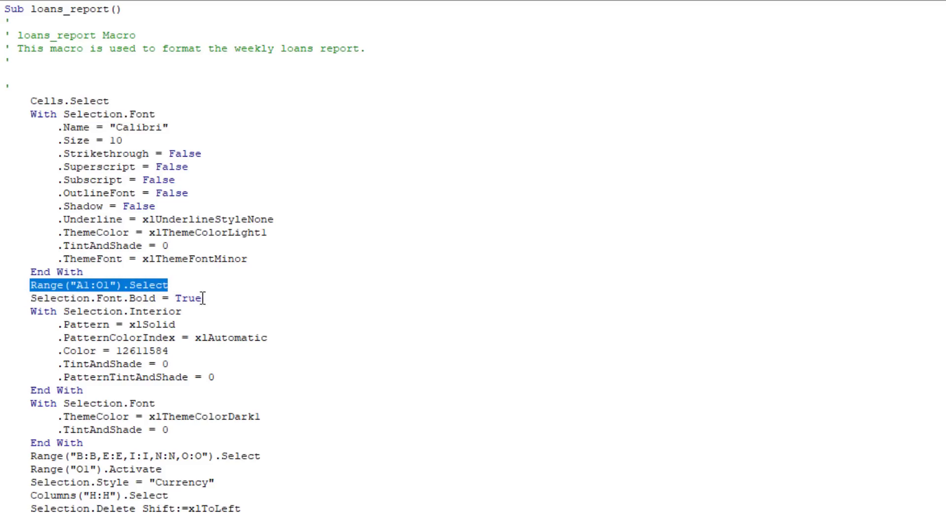
{"action": "left_click_drag", "start_coordinate": [201, 298], "coordinate": [34, 298]}
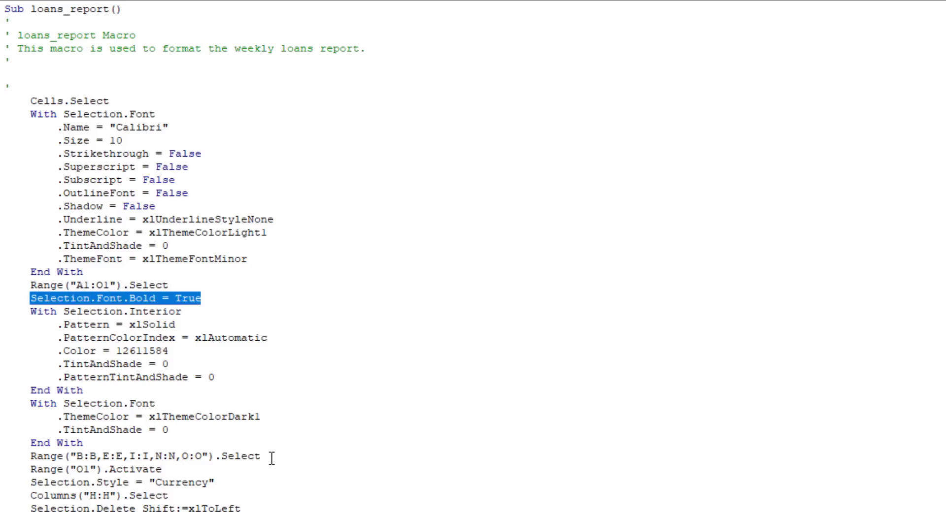
{"action": "left_click_drag", "start_coordinate": [272, 457], "coordinate": [30, 457]}
{"action": "left_click_drag", "start_coordinate": [221, 483], "coordinate": [32, 478]}
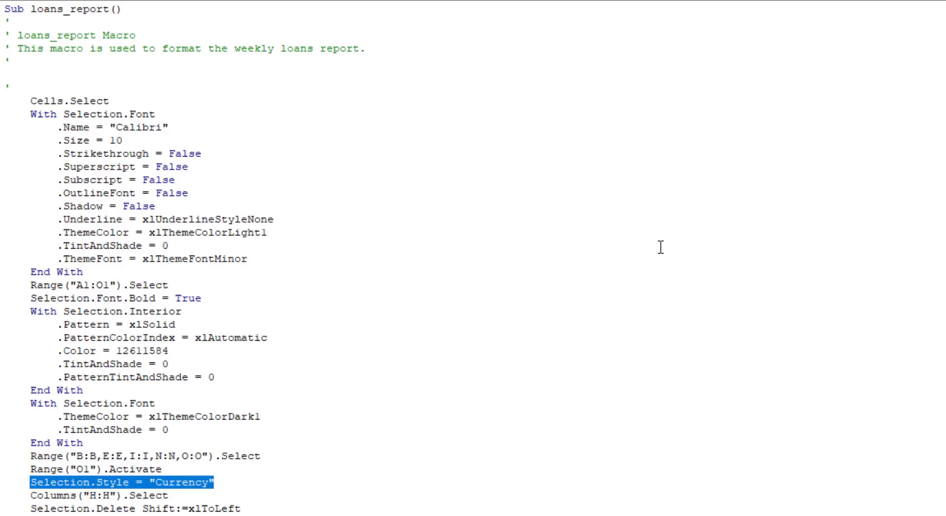
{"action": "key", "text": "ctrl+z"}
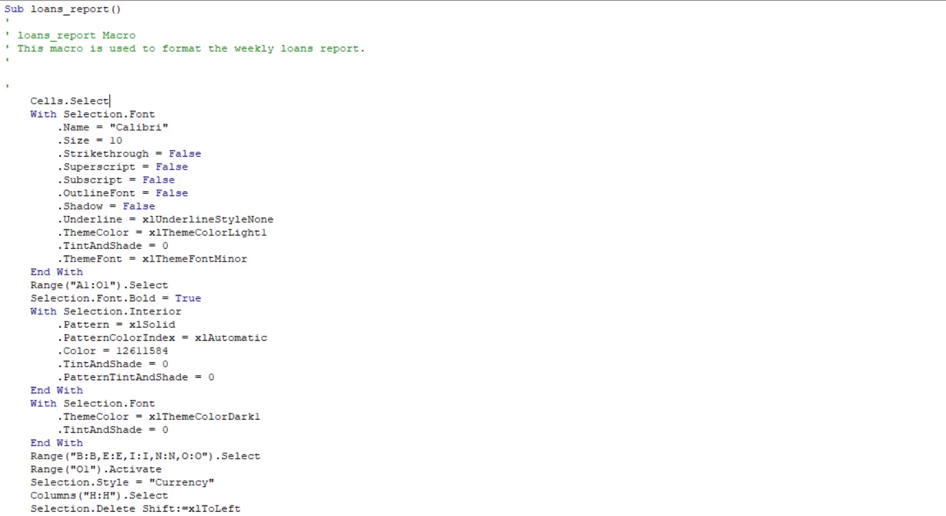
Add the comment 'Change the font of the report to Calibri. on a new line above the first Cells.Select
{"action": "left_click", "coordinate": [29, 101]}
{"action": "key", "text": "Return"}
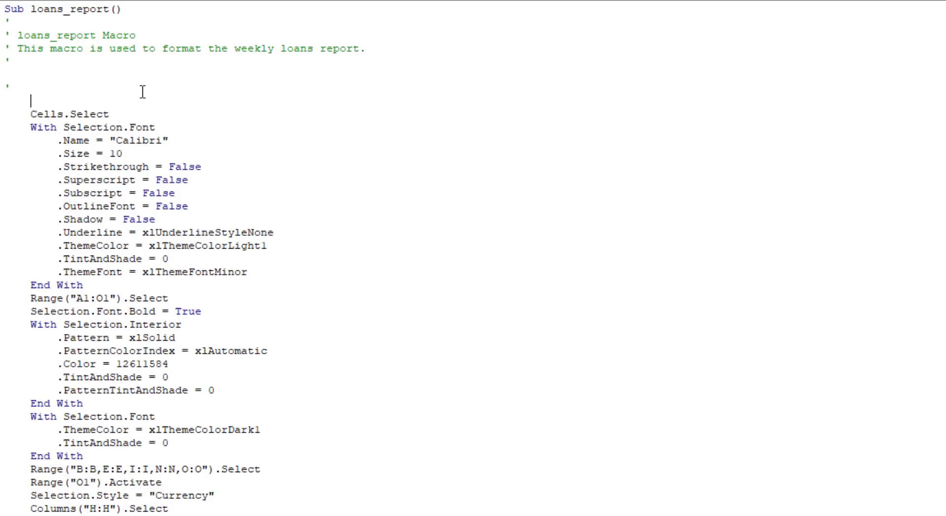
{"action": "type", "text": "'Change"}
{"action": "type", "text": " teh fon"}
{"action": "key", "text": "BackSpace"}
{"action": "key", "text": "BackSpace"}
{"action": "key", "text": "BackSpace"}
{"action": "key", "text": "BackSpace"}
{"action": "key", "text": "BackSpace"}
{"action": "key", "text": "BackSpace"}
{"action": "type", "text": "he font of the report"}
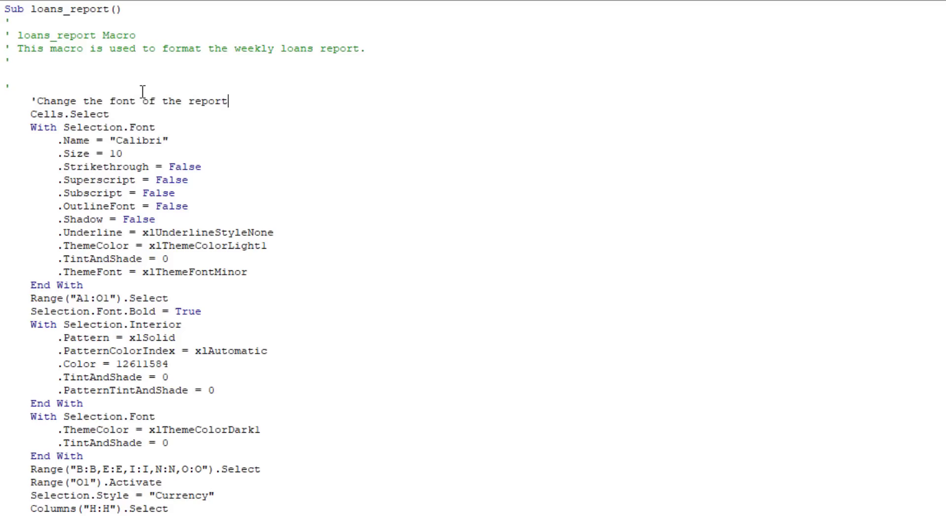
{"action": "type", "text": " to Calibri."}
{"action": "left_click", "coordinate": [225, 150]}
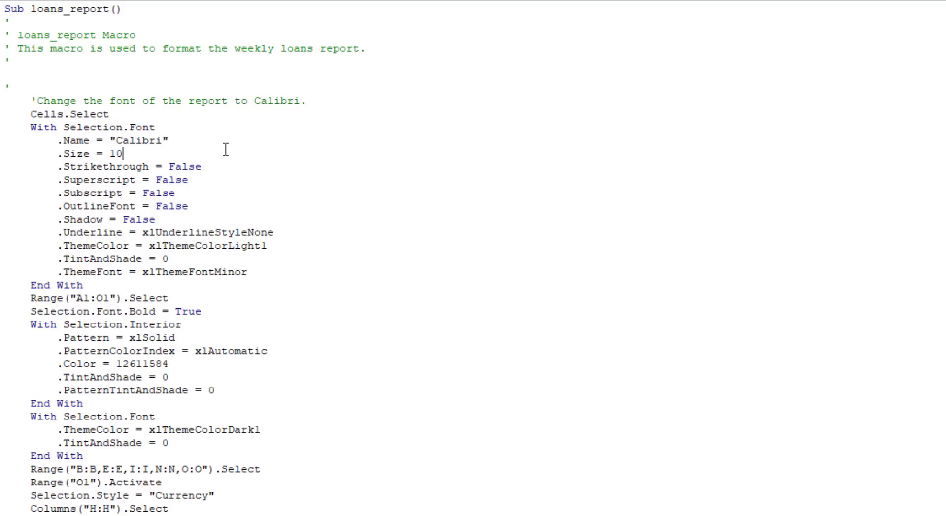
Insert a blank line and the comment 'Format the header row. above the Range("A1:O1").Select line
{"action": "left_click", "coordinate": [31, 299]}
{"action": "key", "text": "Return"}
{"action": "key", "text": "Return"}
{"action": "key", "text": "Up"}
{"action": "type", "text": "'Format the header row"}
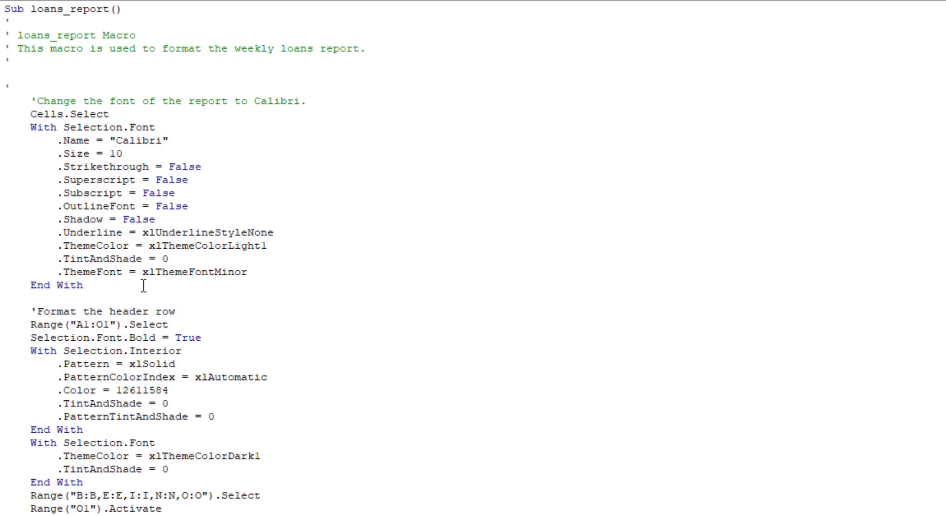
{"action": "type", "text": "."}
Insert a blank line and the comment 'Change the appropriate columns into currency. above the Range("B:B,E:E,I:I,N:N,O:O").Select line
{"action": "key", "text": "shift+Down"}
{"action": "key", "text": "shift+Down"}
{"action": "key", "text": "Delete"}
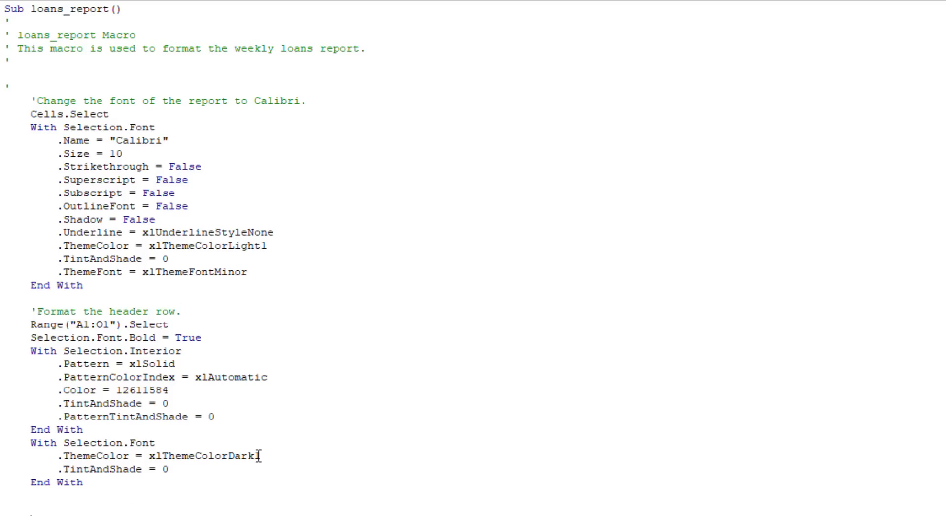
{"action": "type", "text": "Change teh app"}
{"action": "key", "text": "BackSpace"}
{"action": "key", "text": "BackSpace"}
{"action": "key", "text": "BackSpace"}
{"action": "key", "text": "BackSpace"}
{"action": "key", "text": "BackSpace"}
{"action": "key", "text": "BackSpace"}
{"action": "type", "text": "he appropriate columns"}
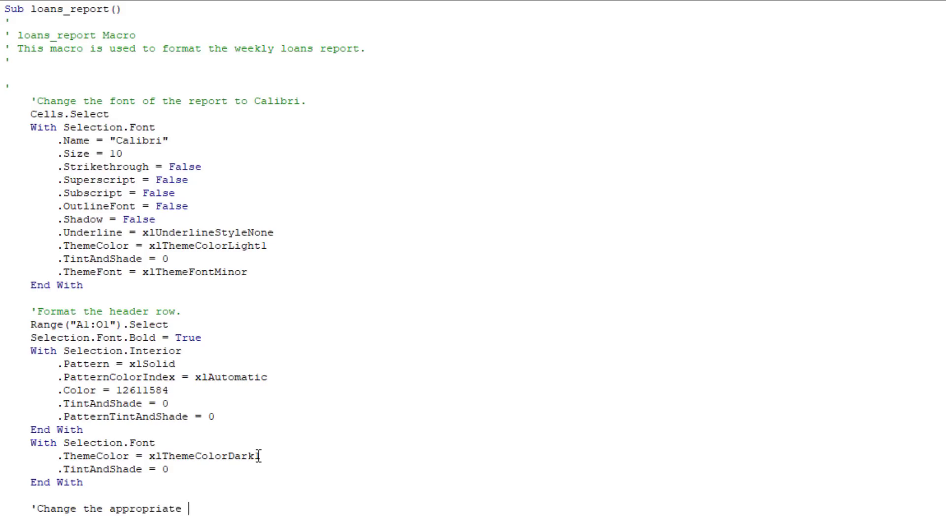
{"action": "type", "text": " into currency."}
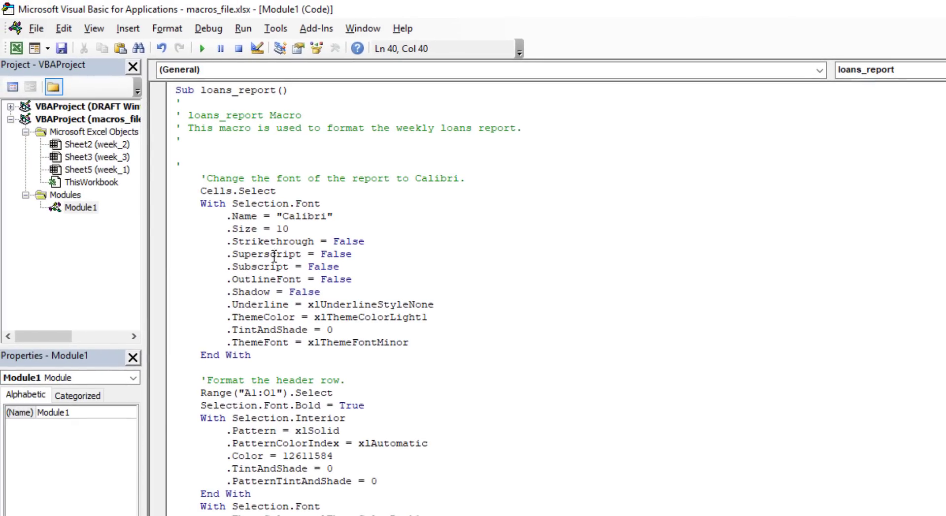
Save macros_file as an Excel Macro-Enabled Workbook in the Excel Videos folder, declining the macro-free format
{"action": "left_click", "coordinate": [58, 49]}
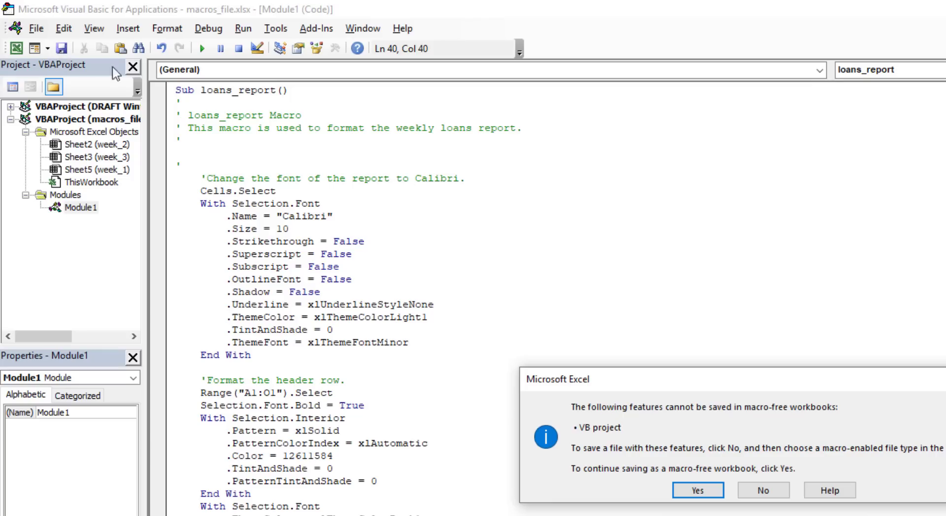
{"action": "left_click", "coordinate": [763, 491]}
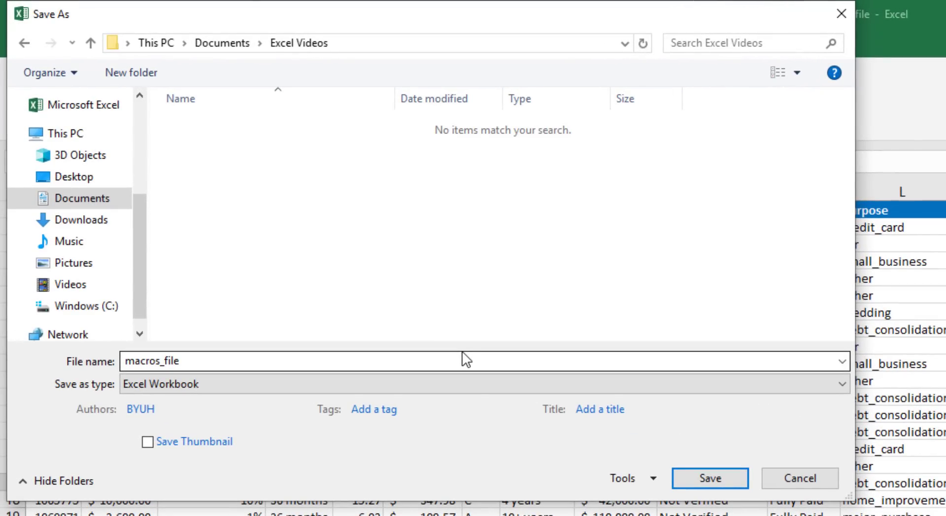
{"action": "left_click", "coordinate": [472, 386]}
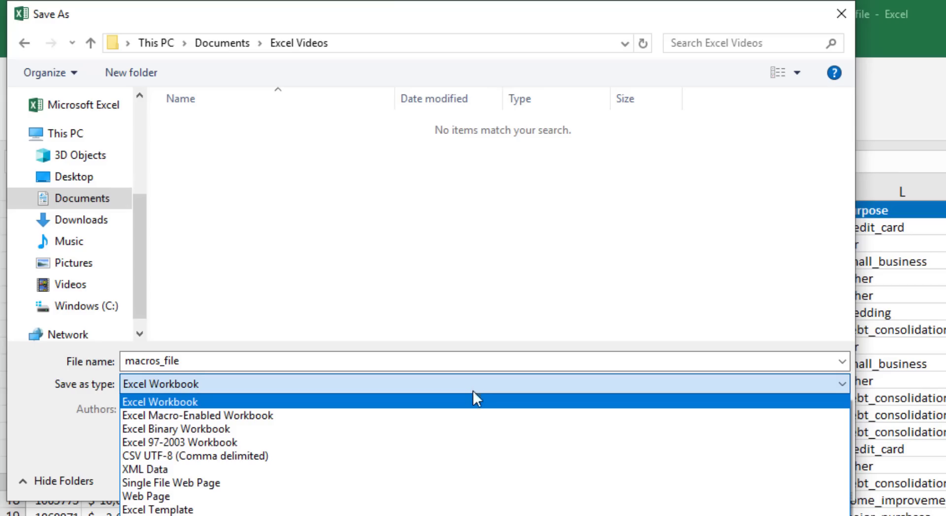
{"action": "left_click", "coordinate": [473, 413]}
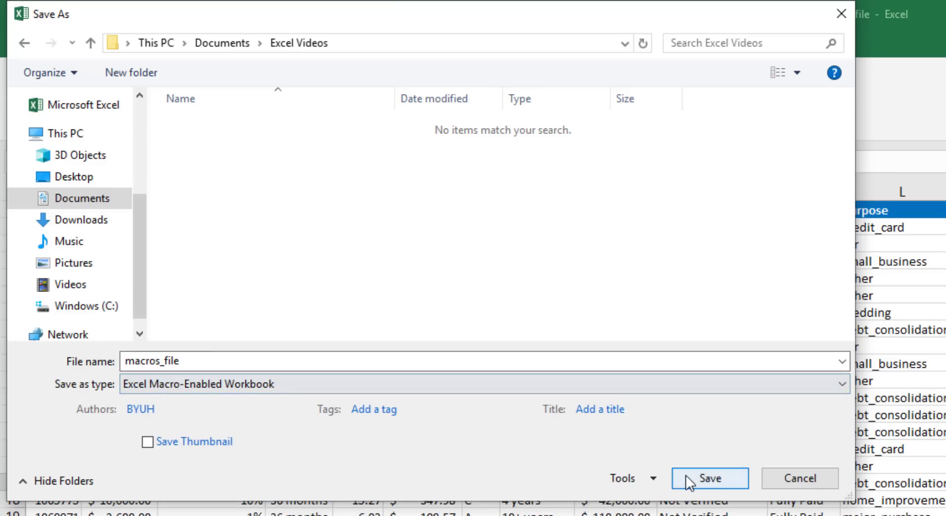
{"action": "left_click", "coordinate": [511, 355]}
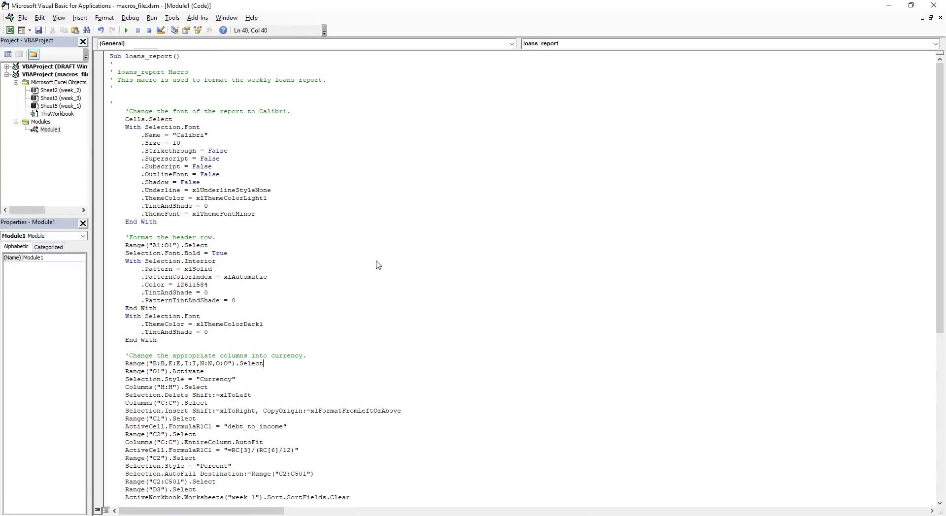
Close the code editor and run the loans_report macro on the week_2 sheet
{"action": "left_click", "coordinate": [934, 6]}
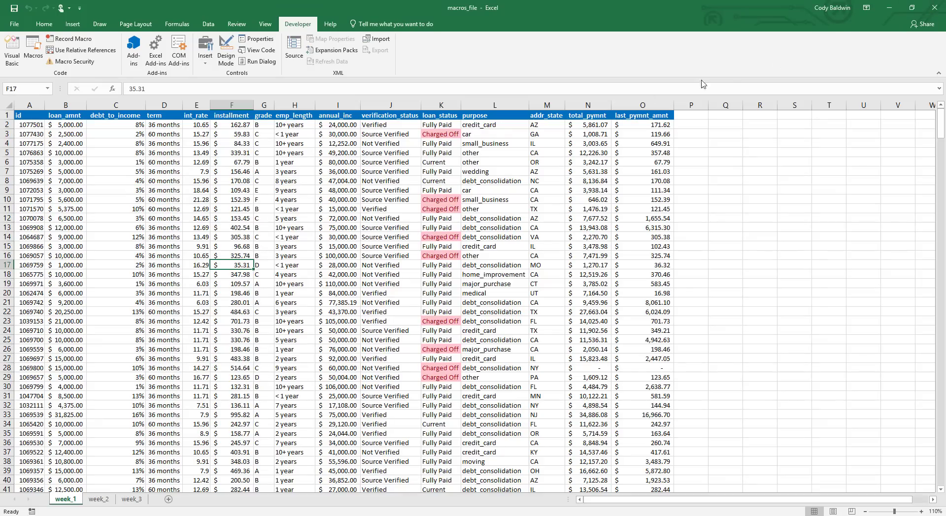
{"action": "left_click", "coordinate": [96, 500]}
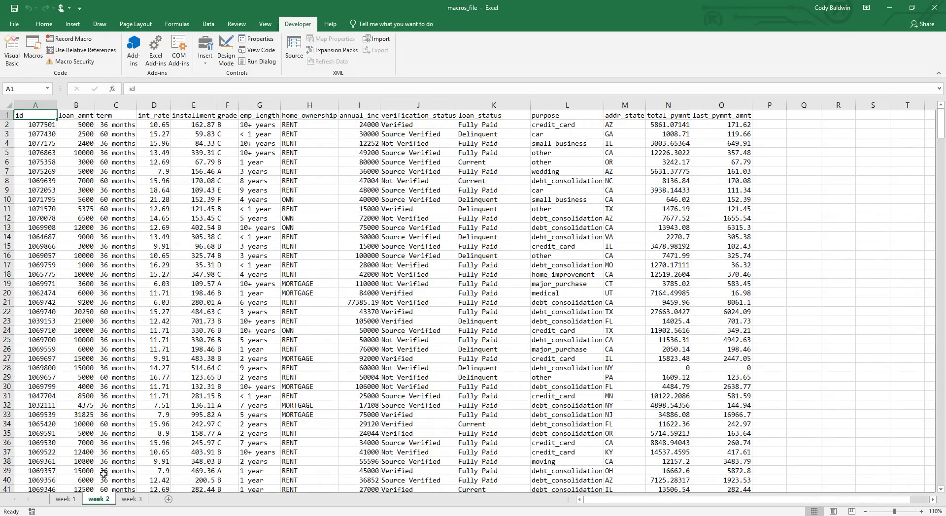
{"action": "left_click", "coordinate": [33, 56]}
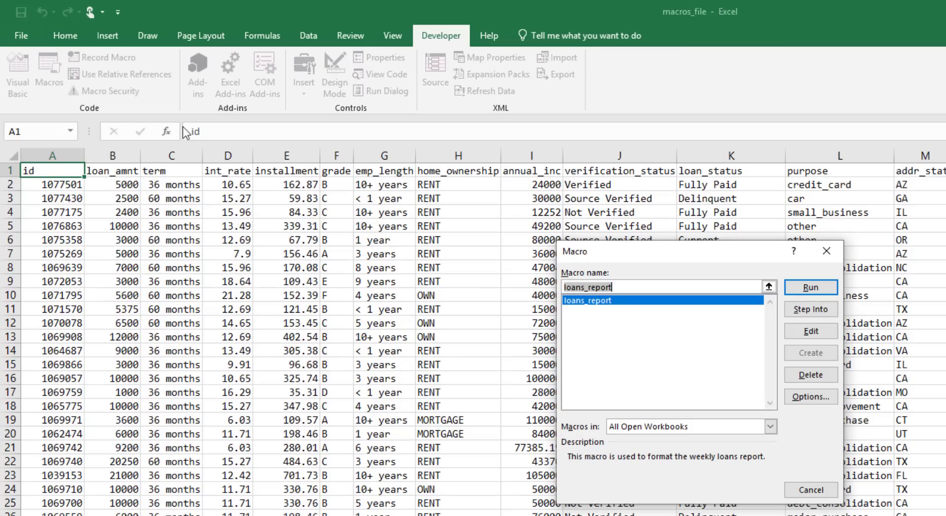
{"action": "left_click", "coordinate": [800, 288]}
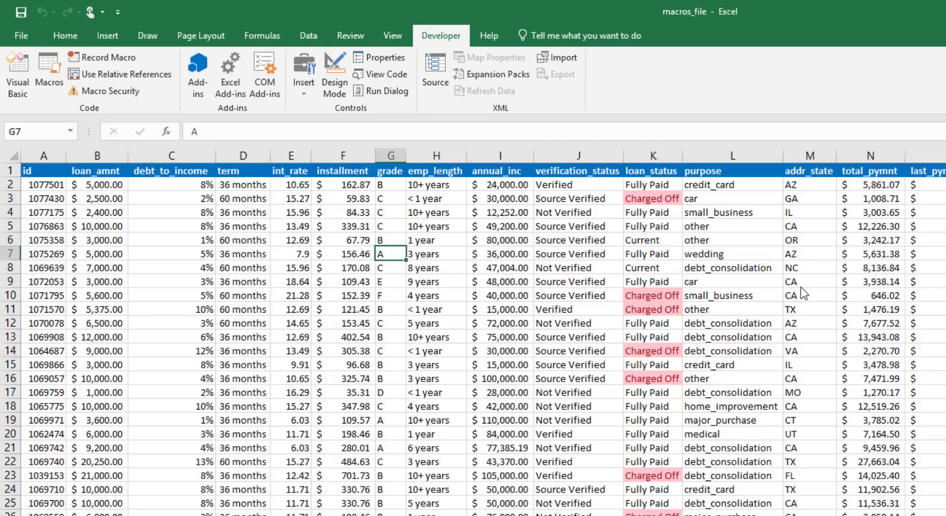